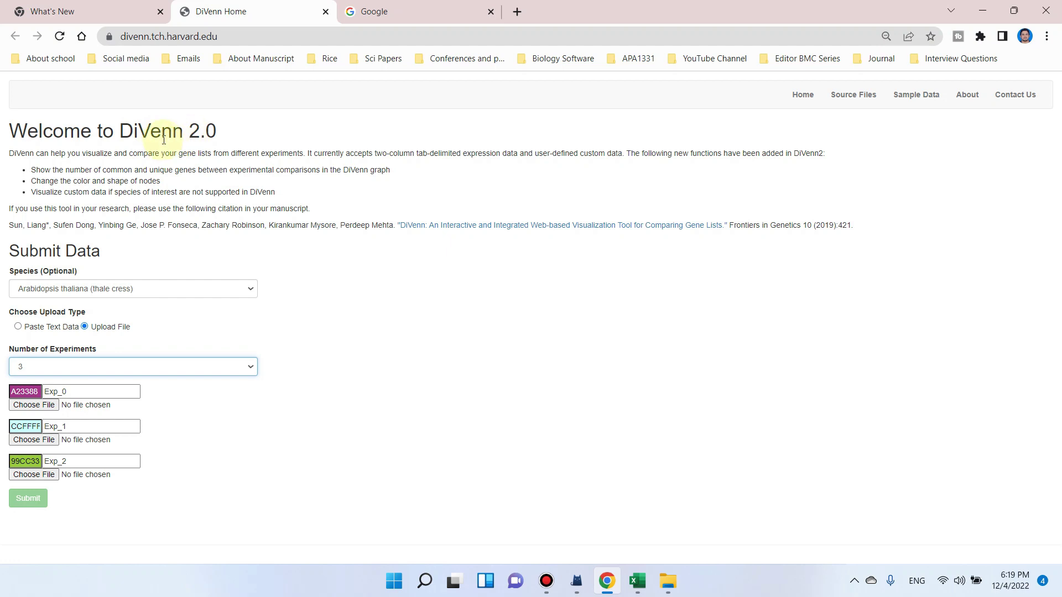
# Search Google for 'divenn' and open the DiVenn Home result in a new tab.
pyautogui.click(453, 14)
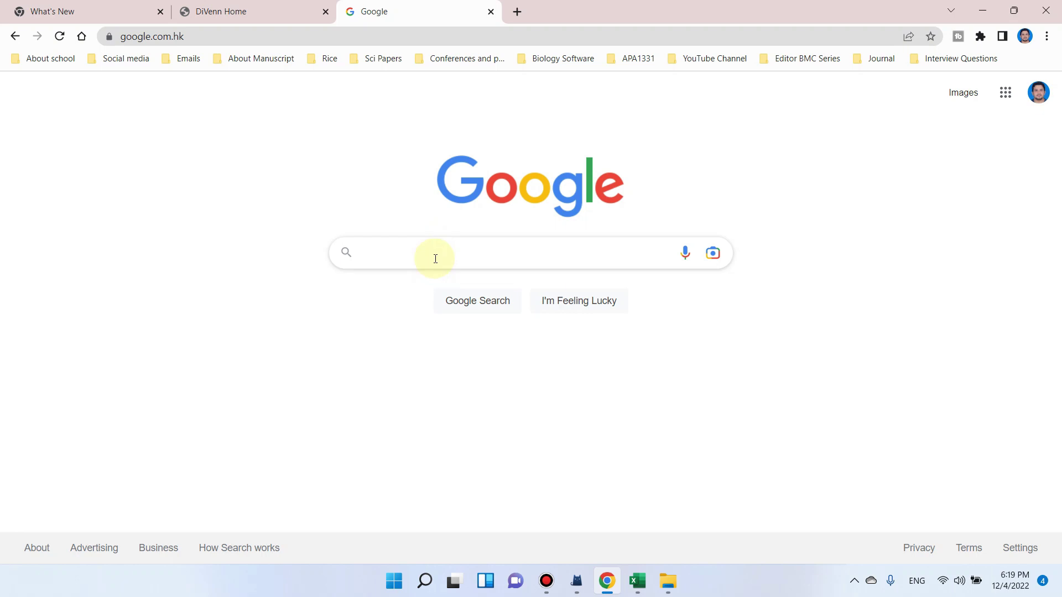
pyautogui.write('div')
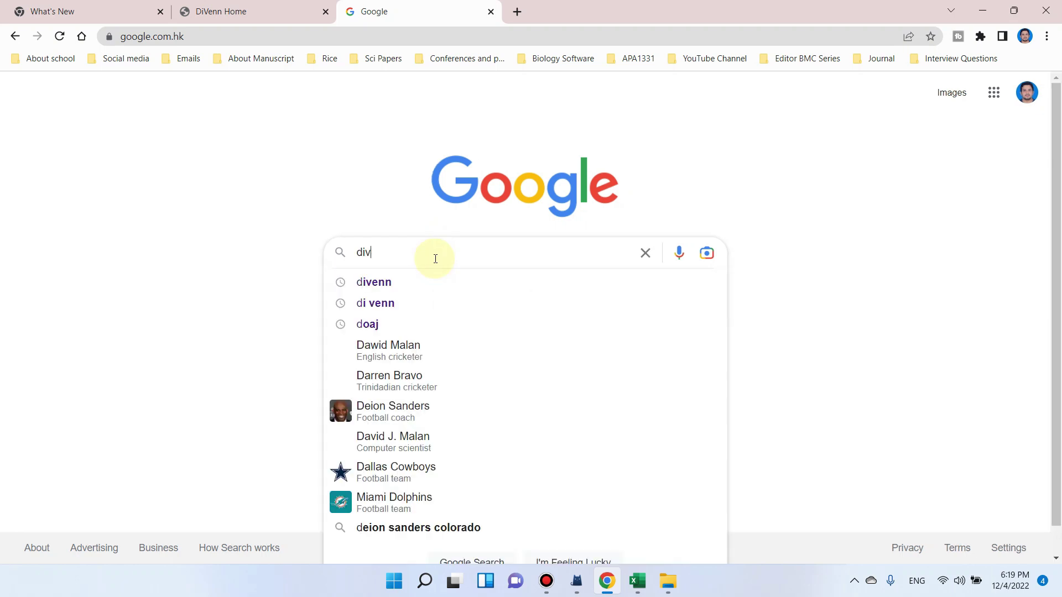
pyautogui.click(391, 284)
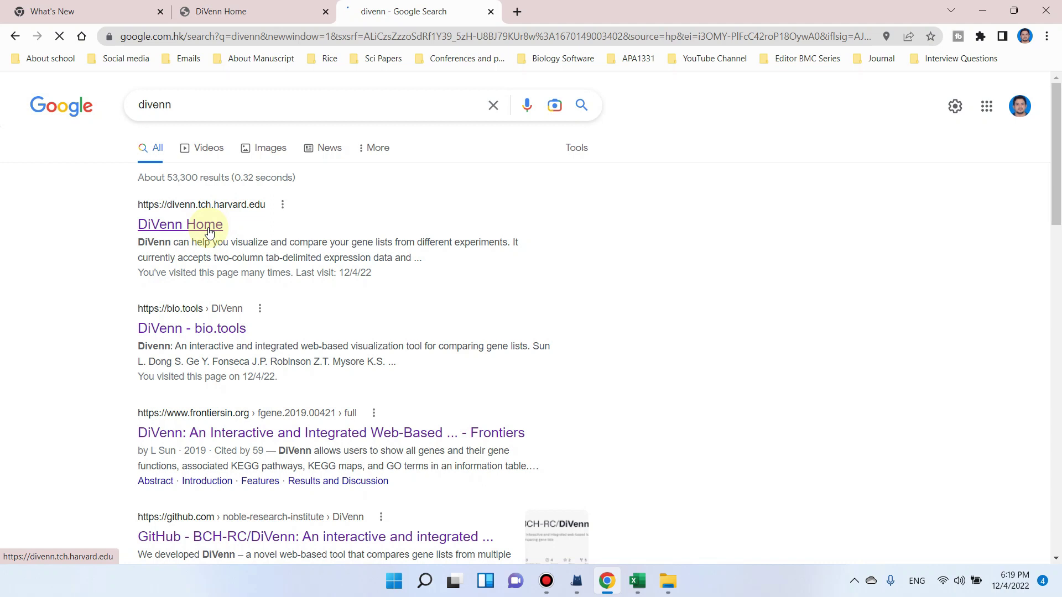
pyautogui.rightClick(214, 229)
pyautogui.click(237, 241)
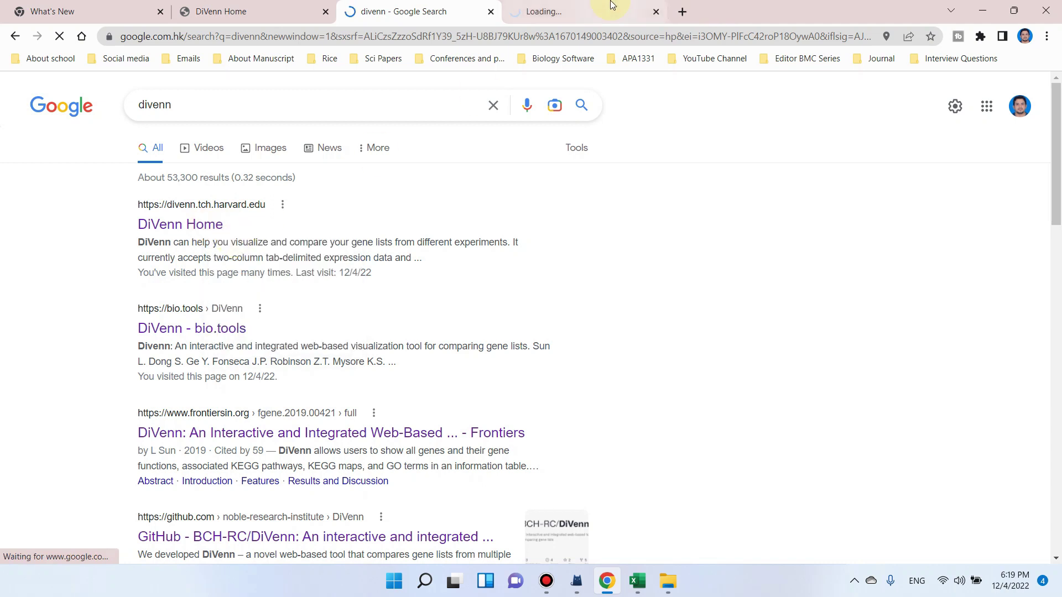
pyautogui.click(609, 7)
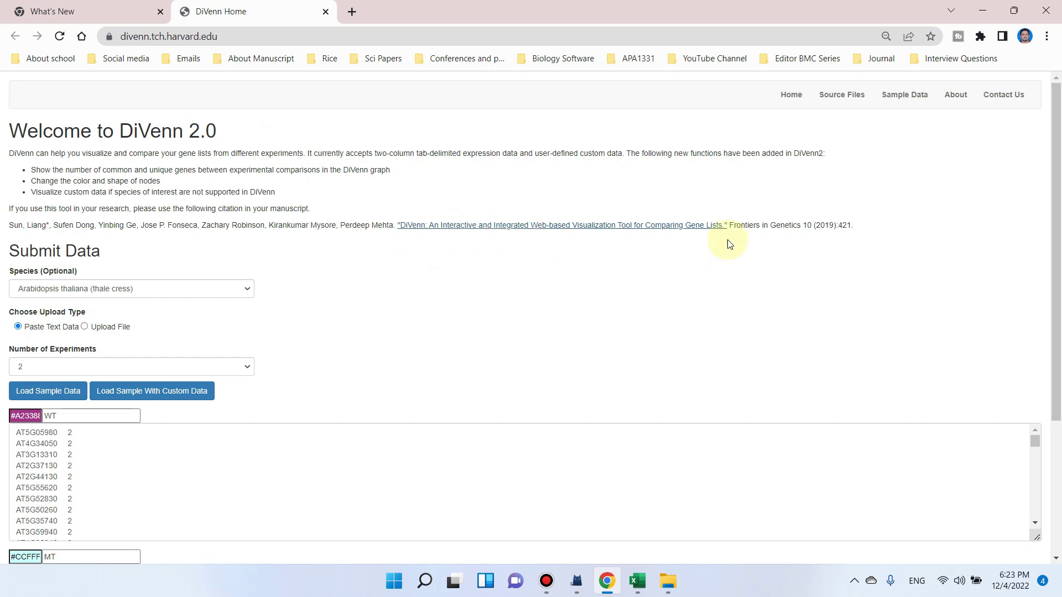
# Open the cited DiVenn paper on Frontiers in Genetics in a new tab.
pyautogui.rightClick(659, 228)
pyautogui.click(679, 243)
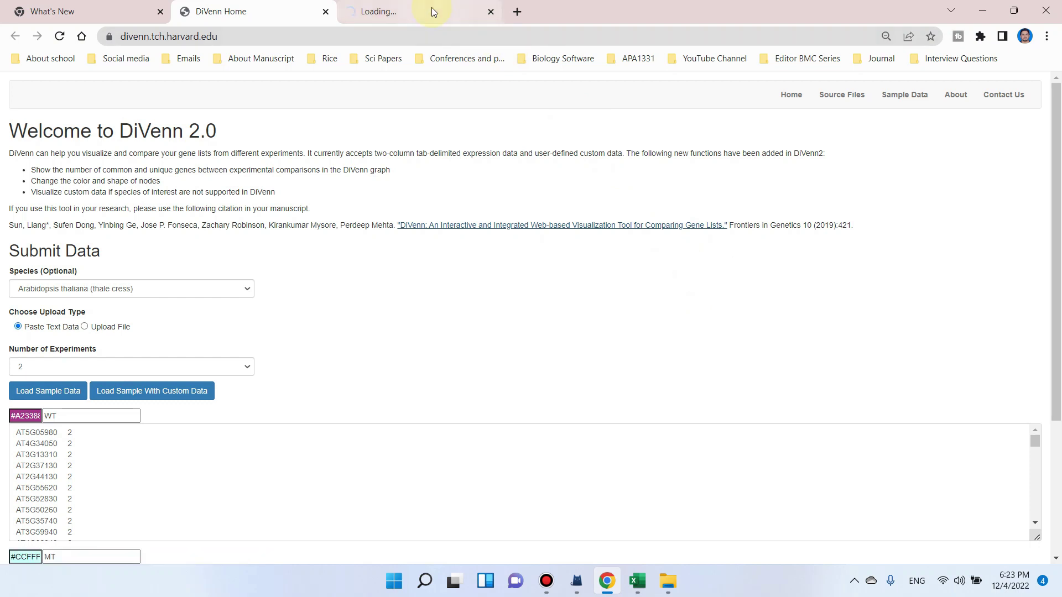
pyautogui.click(431, 10)
pyautogui.click(284, 6)
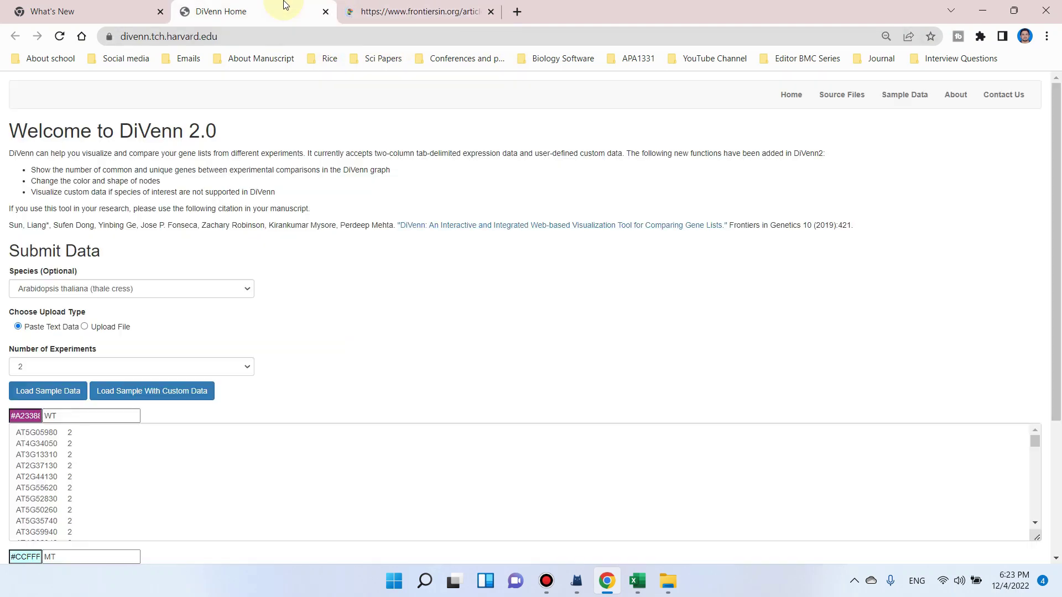
pyautogui.click(412, 6)
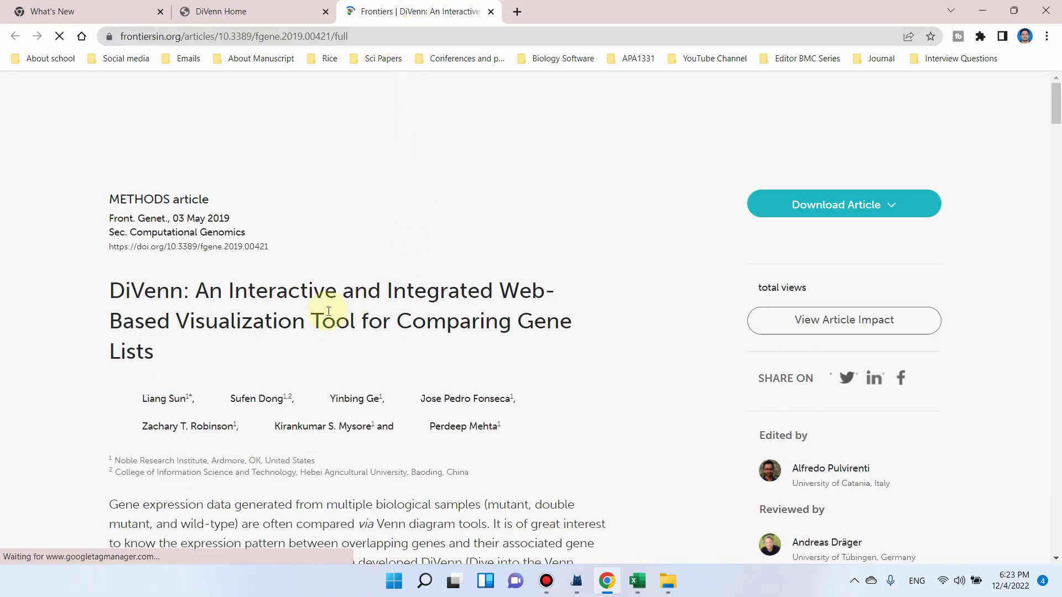
# Skim the article down to Figure 3, then return to the DiVenn submission page.
pyautogui.scroll(-6, 275, 321)
pyautogui.scroll(-15, 315, 333)
pyautogui.scroll(-2, 355, 348)
pyautogui.scroll(-15, 356, 353)
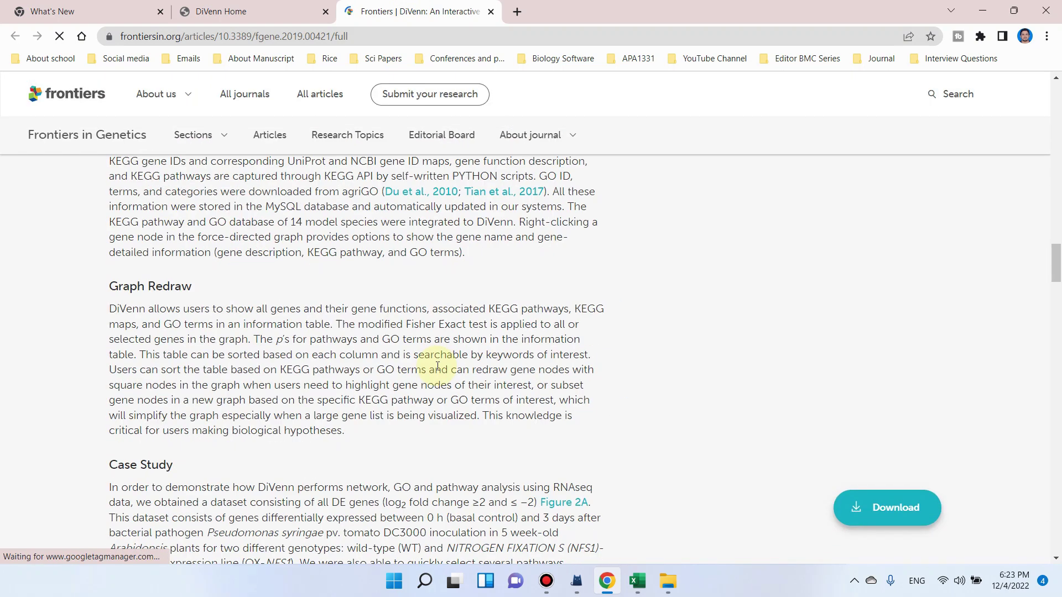
pyautogui.scroll(-15, 438, 366)
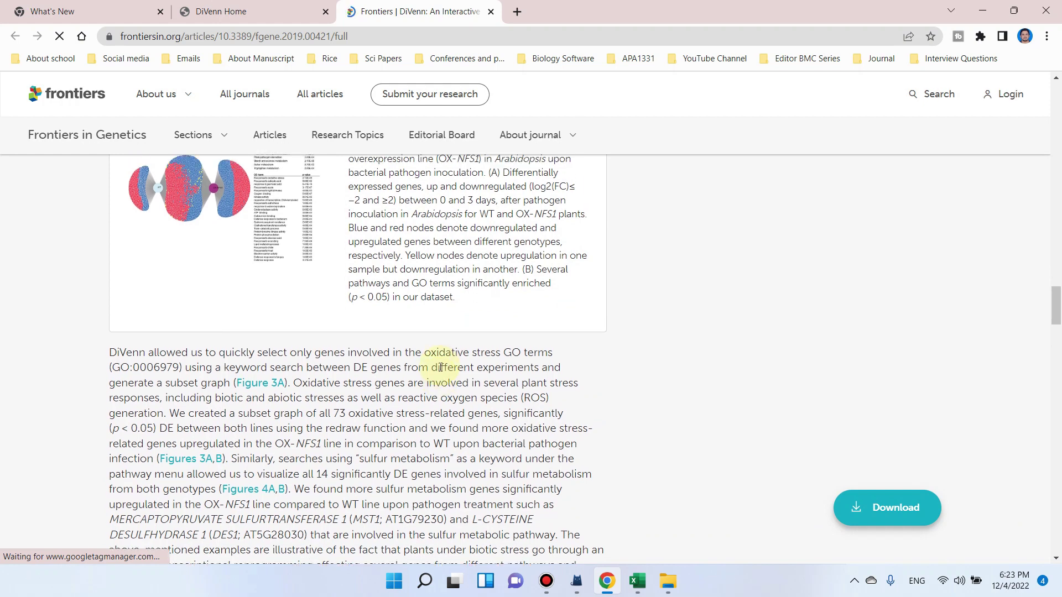
pyautogui.click(268, 5)
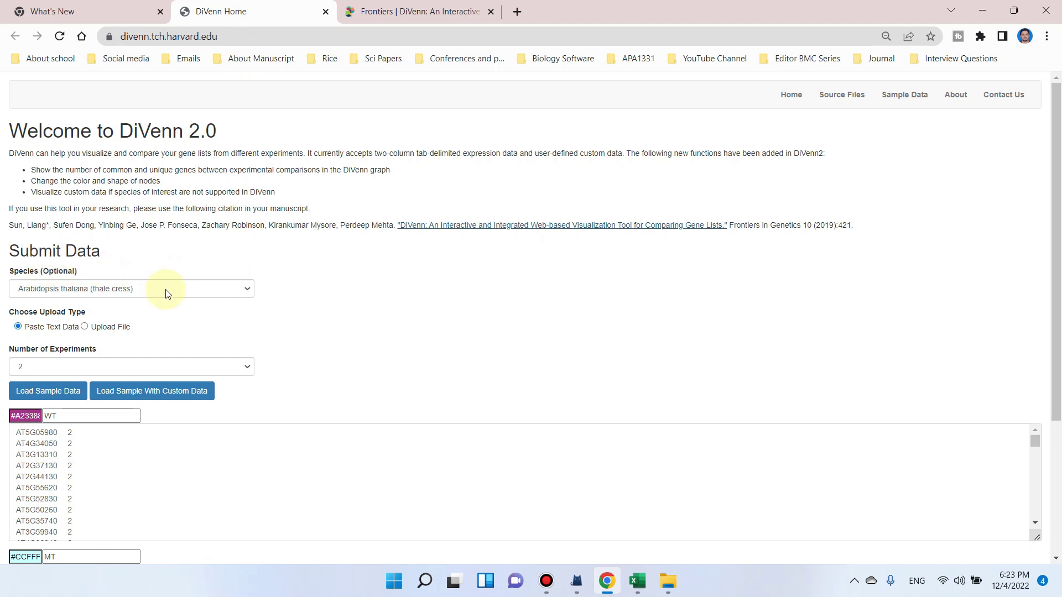
# Keep Arabidopsis thaliana as the species and choose Upload File as the input method.
pyautogui.click(229, 289)
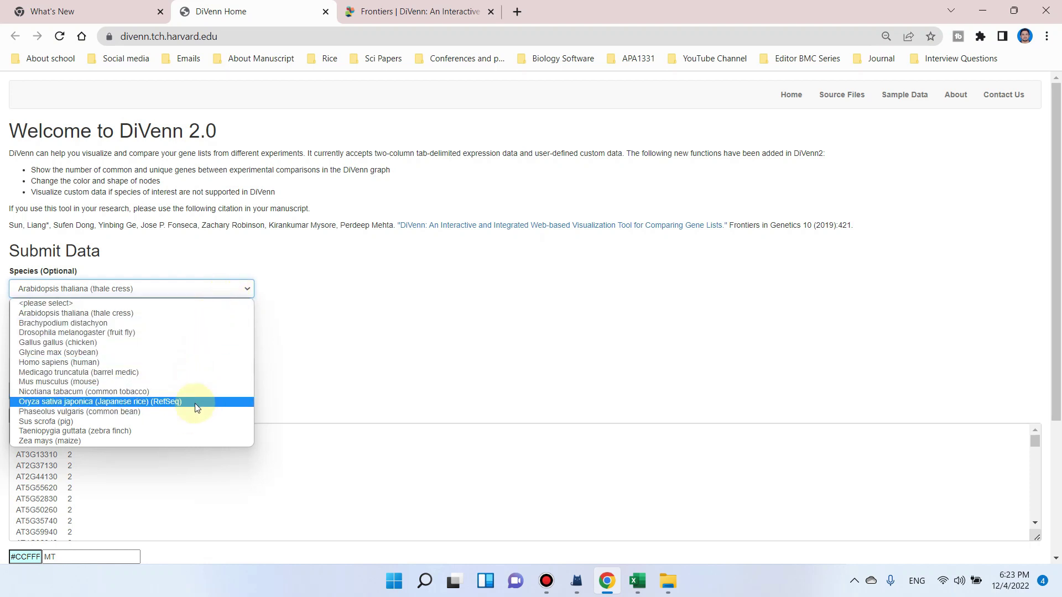
pyautogui.click(223, 320)
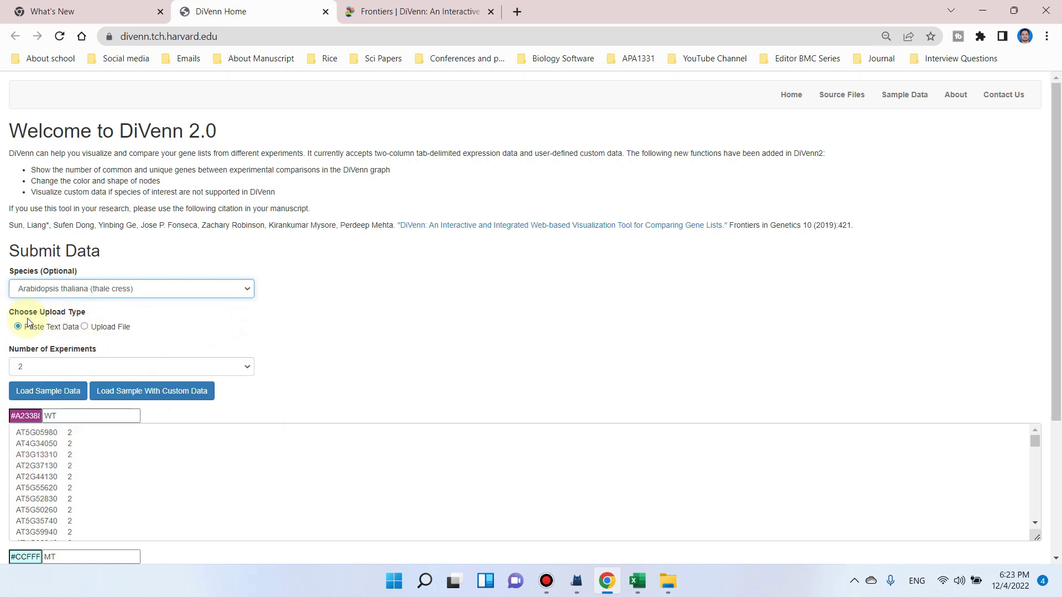
pyautogui.click(84, 326)
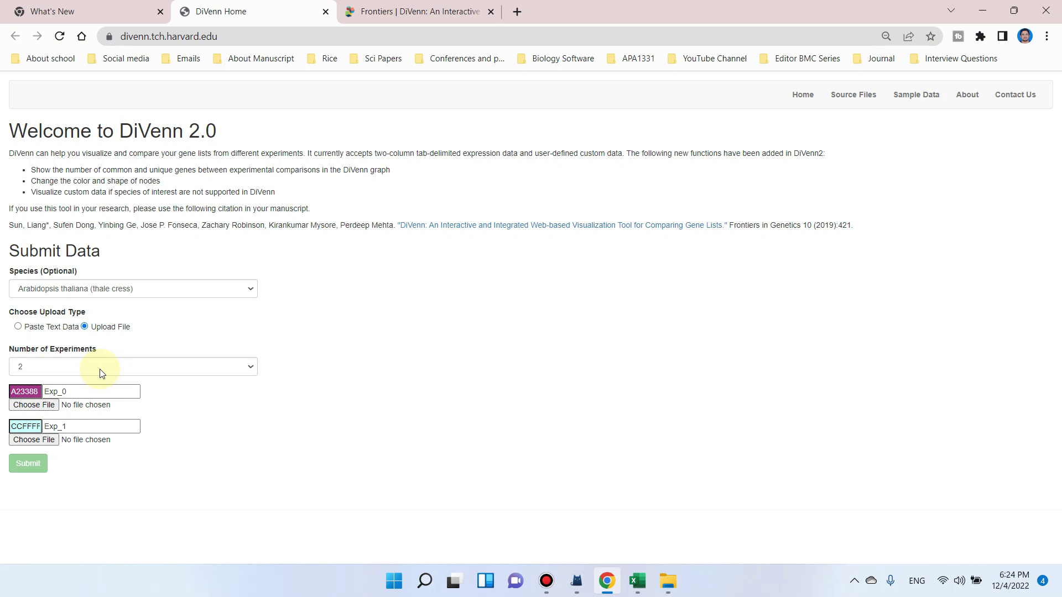
# Set 3 experiments with Paste Text Data and load the sample gene lists into Exp_0–Exp_2.
pyautogui.click(229, 367)
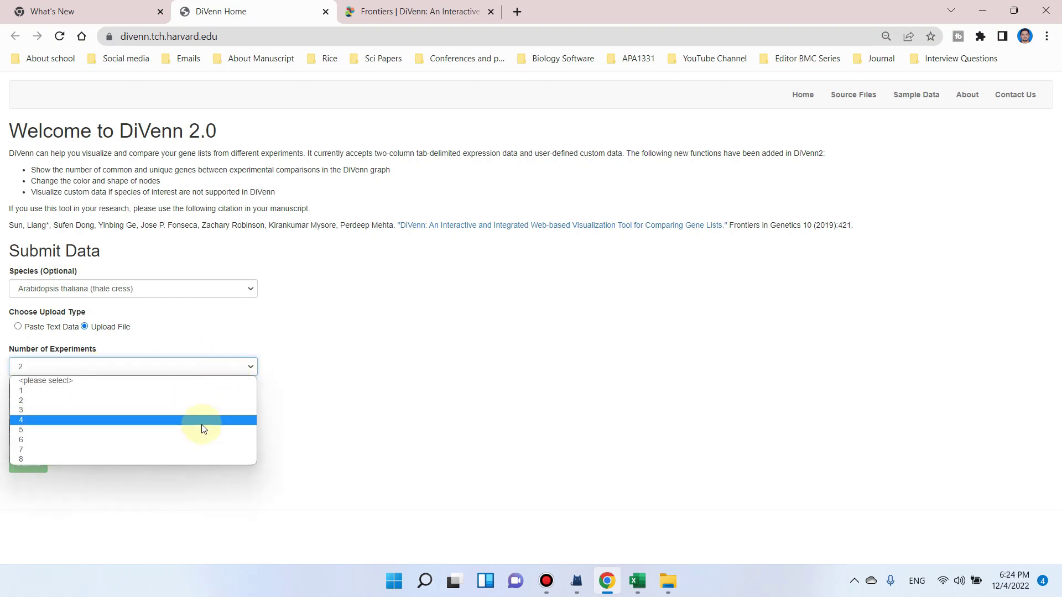
pyautogui.click(204, 411)
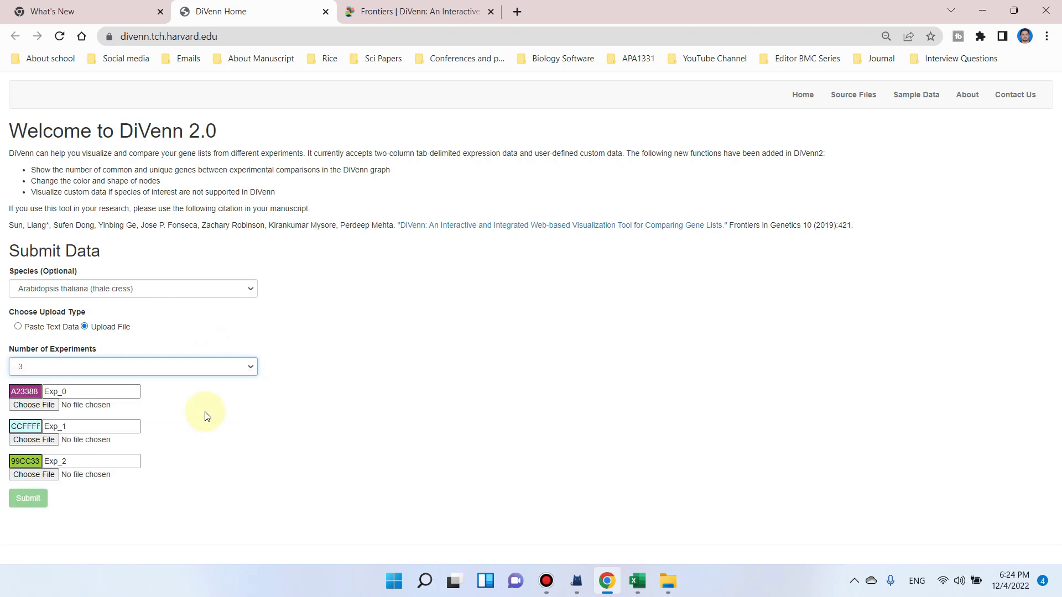
pyautogui.click(39, 330)
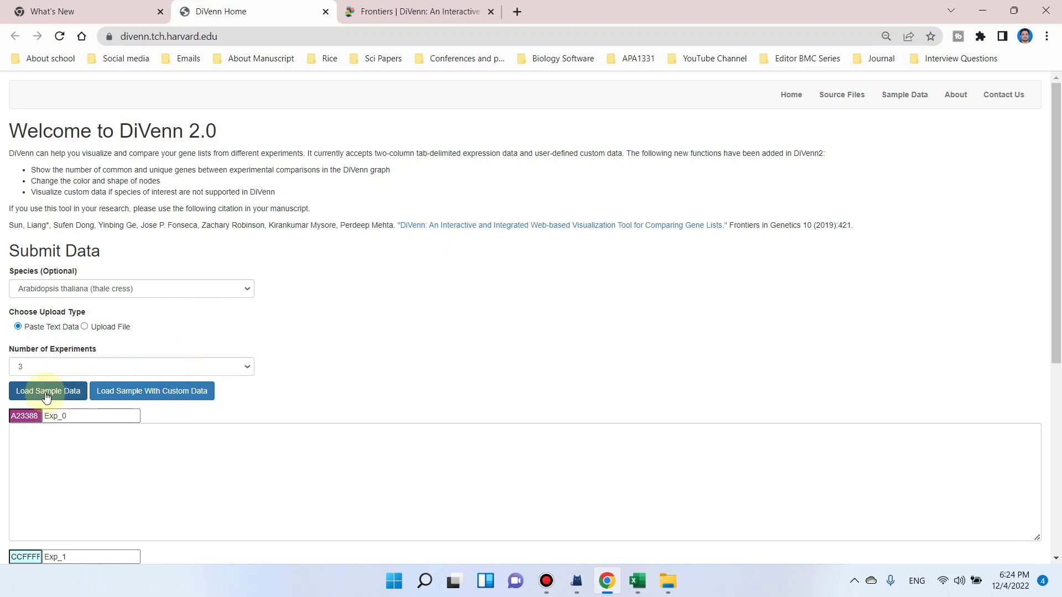
pyautogui.scroll(-4, 47, 397)
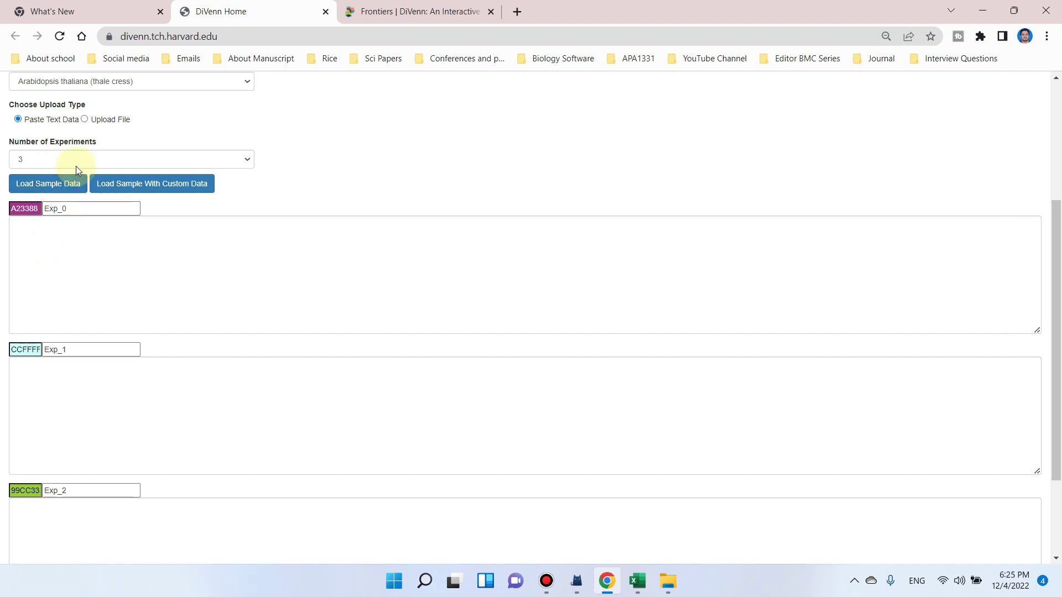
pyautogui.click(58, 189)
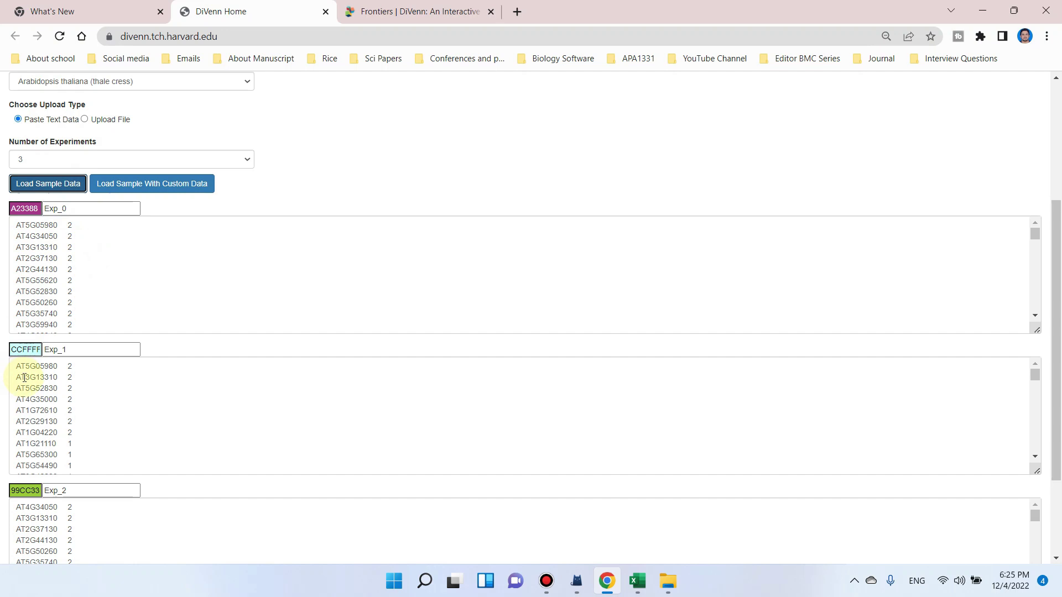
# Rename the first experiment from Exp_0 to A_vs_B and copy that name.
pyautogui.click(107, 203)
pyautogui.press('BackSpace')
pyautogui.press('BackSpace')
pyautogui.press('BackSpace')
pyautogui.press('BackSpace')
pyautogui.press('BackSpace')
pyautogui.write('A_vs_B')
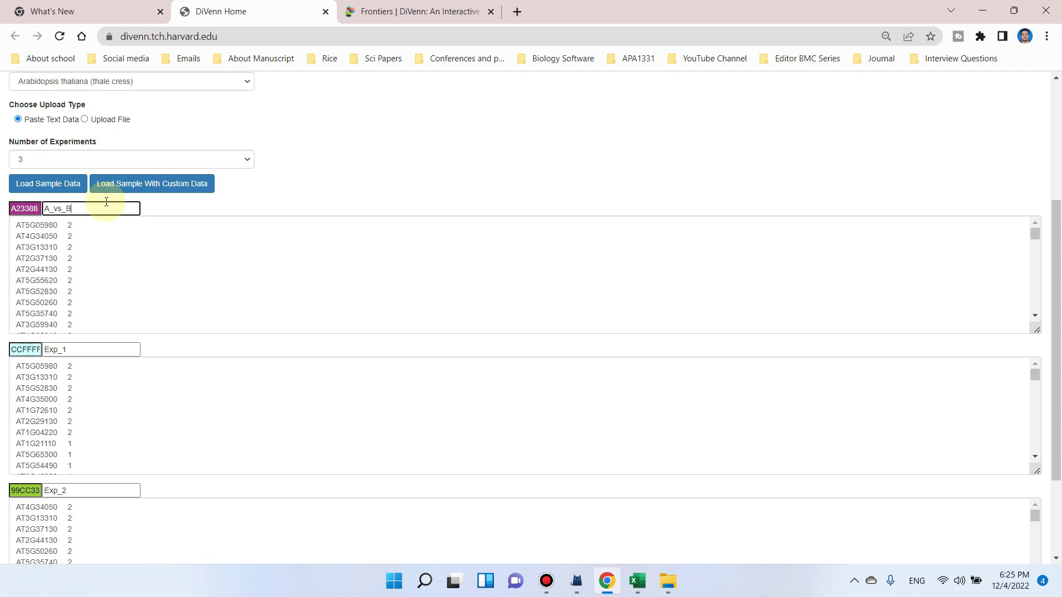
pyautogui.moveTo(83, 208); pyautogui.dragTo(19, 220)
pyautogui.hotkey('ctrl', 'c')
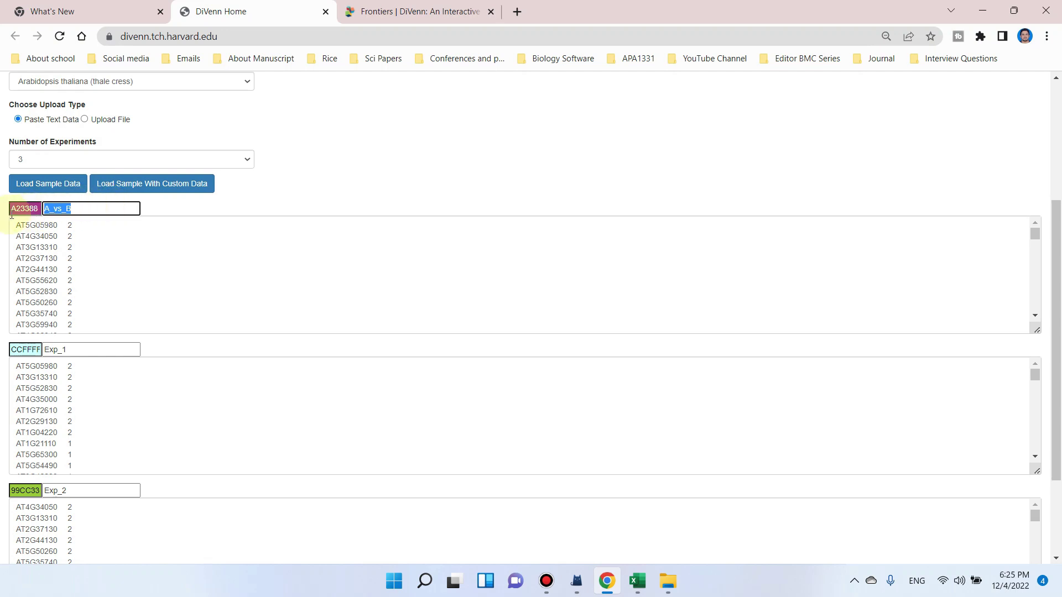
# Rename the second experiment from Exp_1 to A_vs_C.
pyautogui.doubleClick(66, 350)
pyautogui.hotkey('ctrl', 'v')
pyautogui.click(47, 350)
pyautogui.press('BackSpace')
pyautogui.write('A')
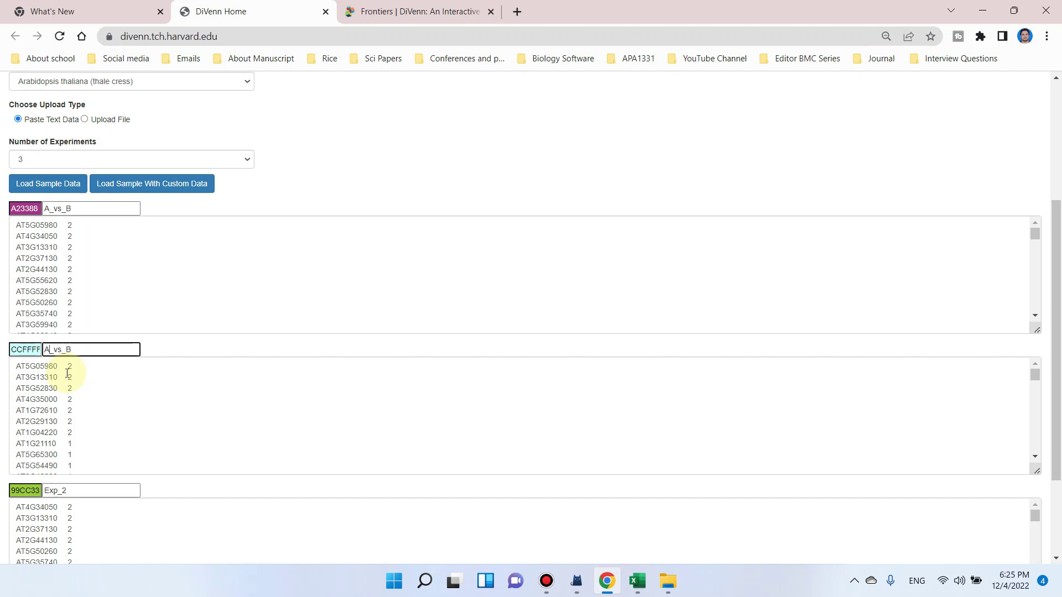
pyautogui.press('BackSpace')
pyautogui.write('C')
# Rename the third experiment from Exp_2 to B_vs_C.
pyautogui.doubleClick(86, 493)
pyautogui.hotkey('ctrl', 'v')
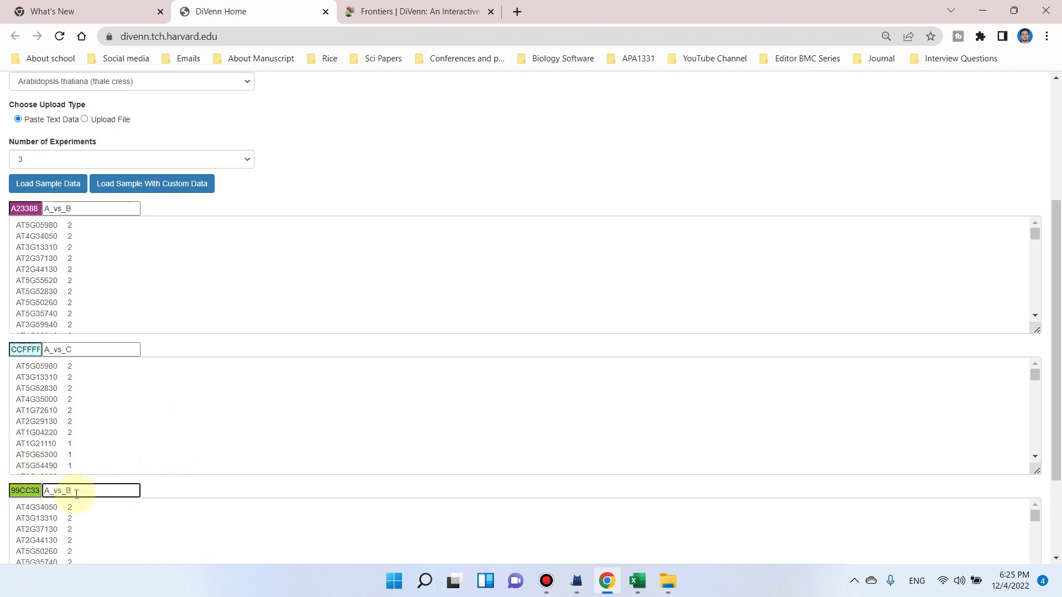
pyautogui.press('Home')
pyautogui.press('Delete')
pyautogui.write('B')
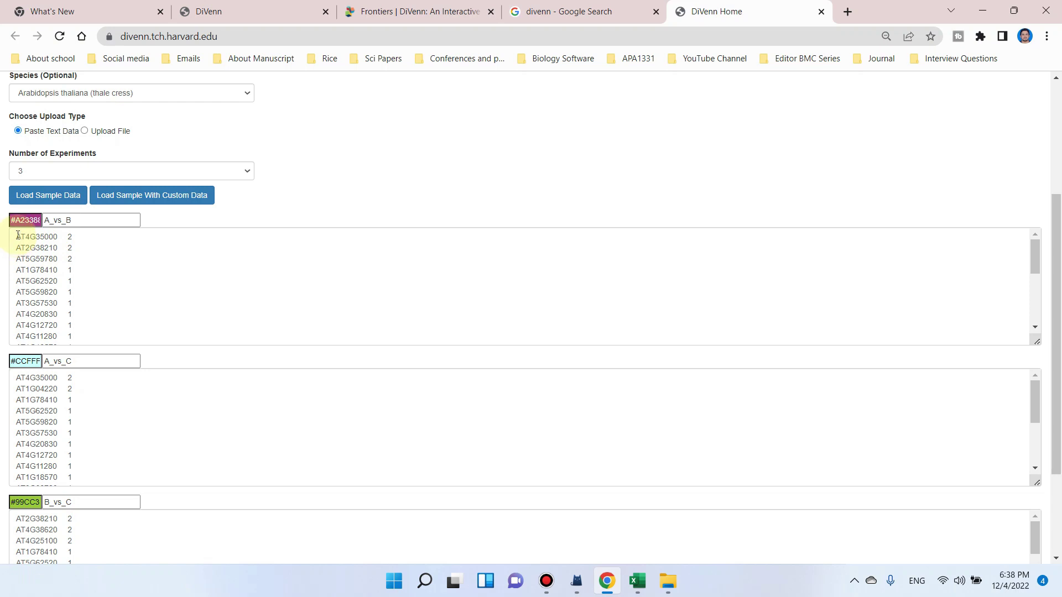
# Check the A_vs_B gene entries like AT2G38210 with value 2, then scroll to Submit.
pyautogui.moveTo(16, 235); pyautogui.dragTo(54, 228)
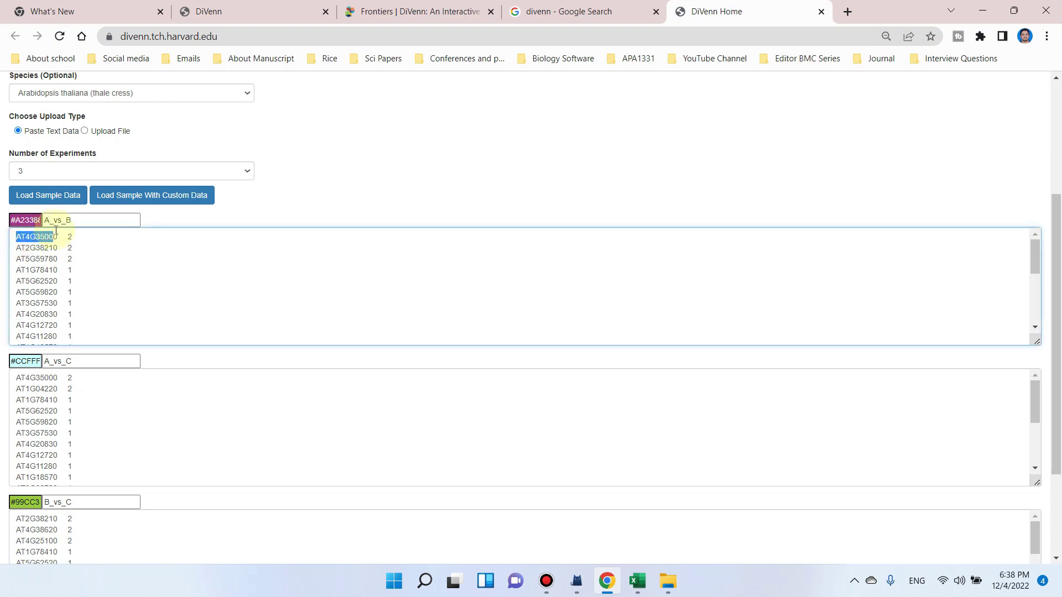
pyautogui.doubleClick(70, 237)
pyautogui.moveTo(17, 247); pyautogui.dragTo(58, 247)
pyautogui.doubleClick(70, 247)
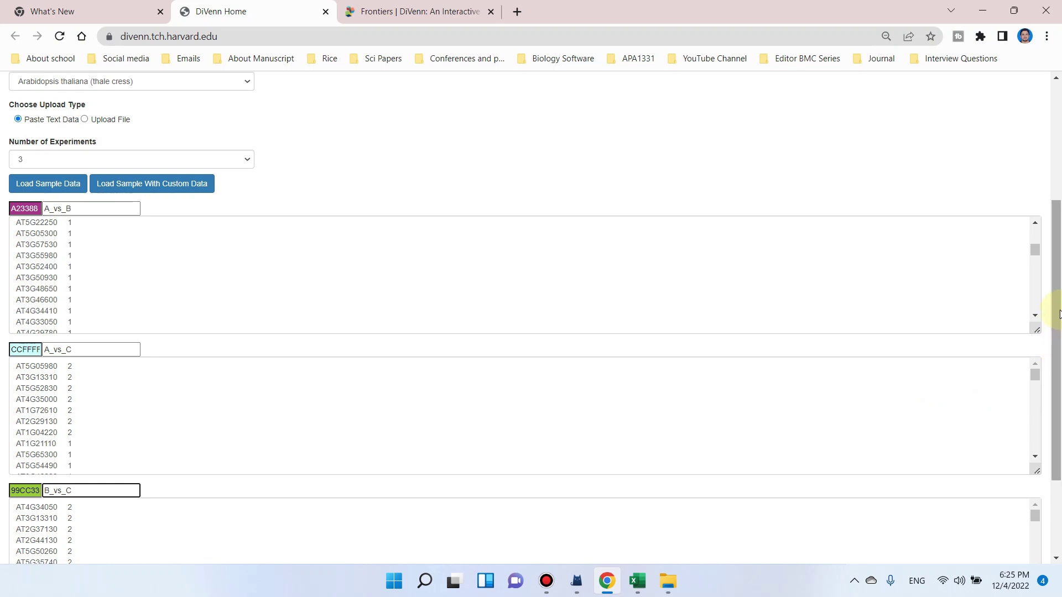
pyautogui.moveTo(1058, 289); pyautogui.dragTo(1059, 379)
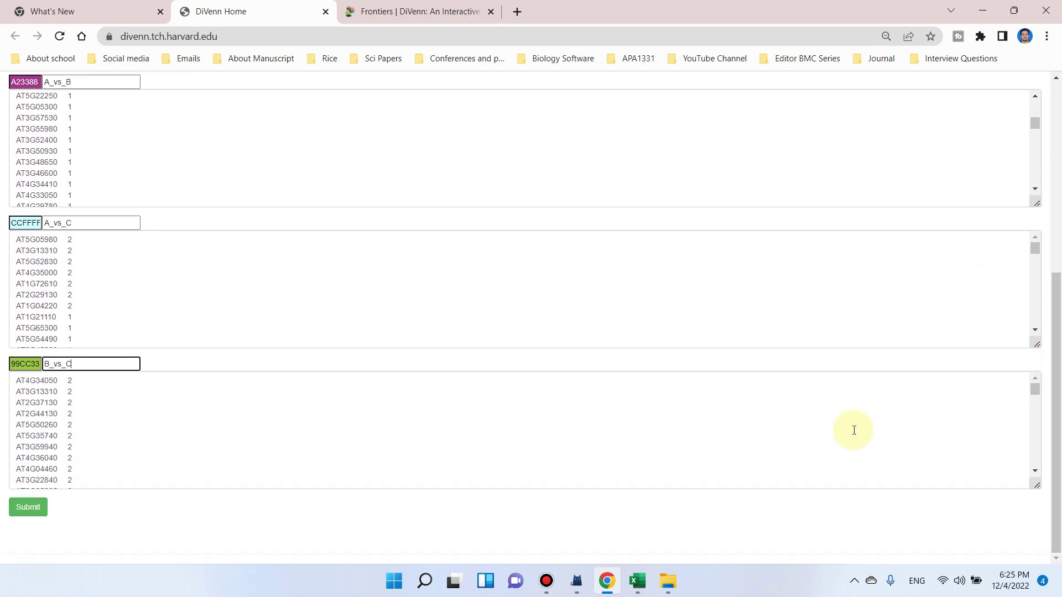
# Submit the three lists to generate the network graph, then zoom it in and back out.
pyautogui.click(34, 514)
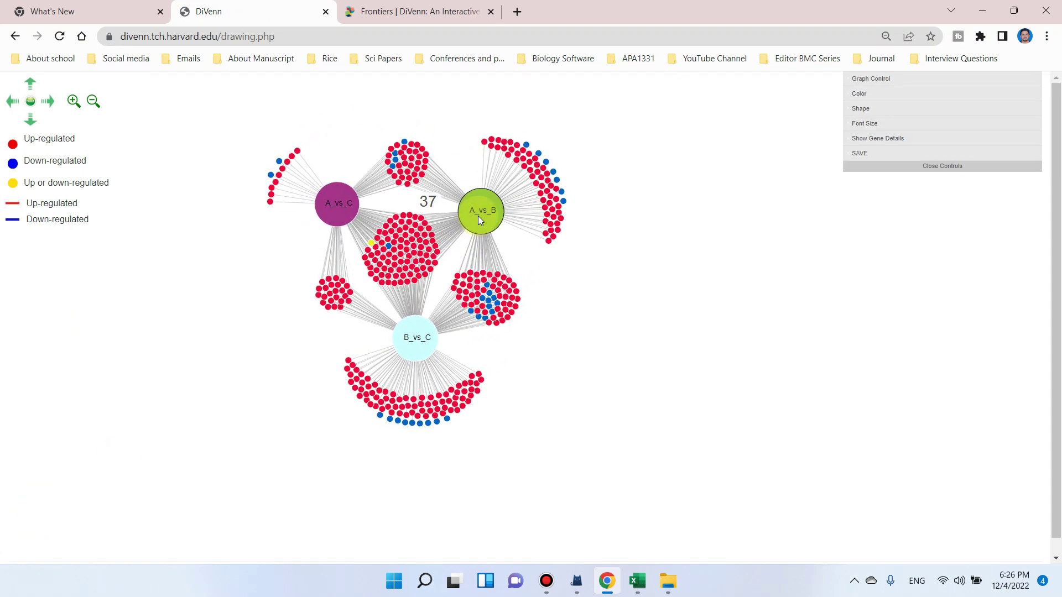
pyautogui.moveTo(482, 267)
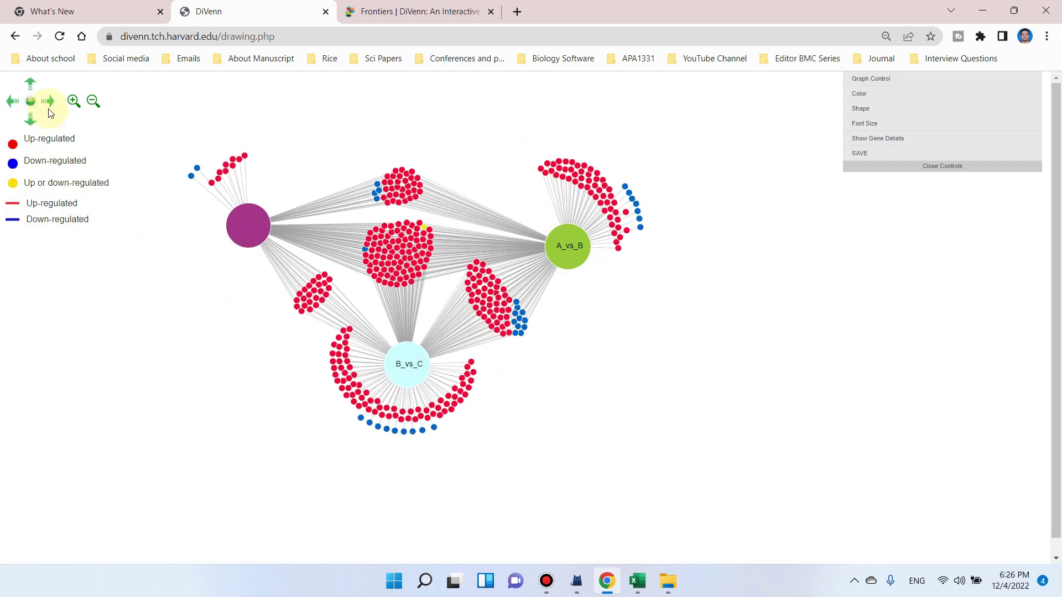
pyautogui.click(74, 101)
pyautogui.click(92, 102)
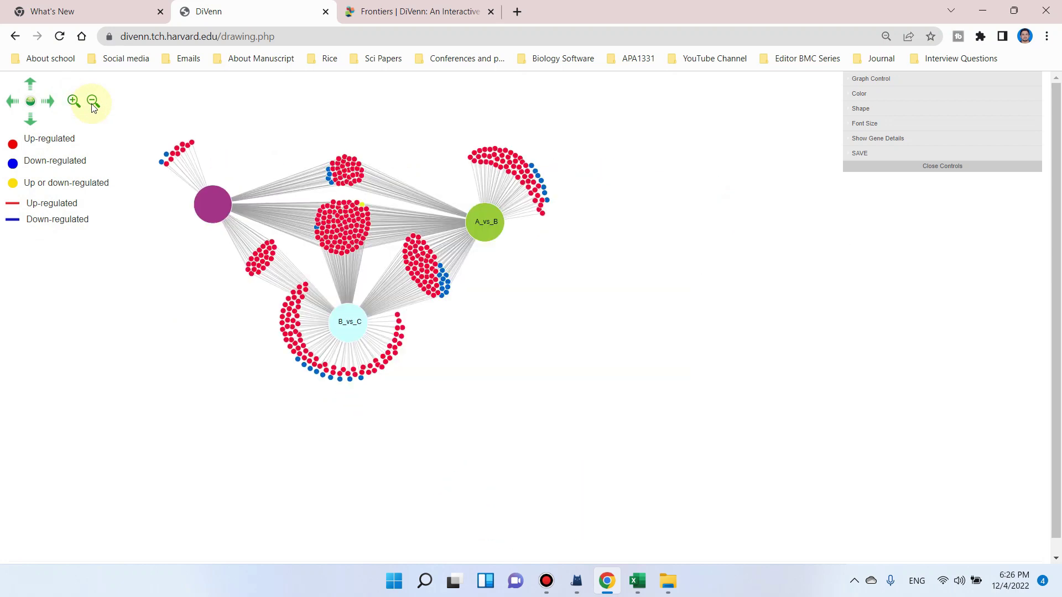
# Pan the network graph right twice, then up and down to reposition it.
pyautogui.click(48, 101)
pyautogui.click(48, 101)
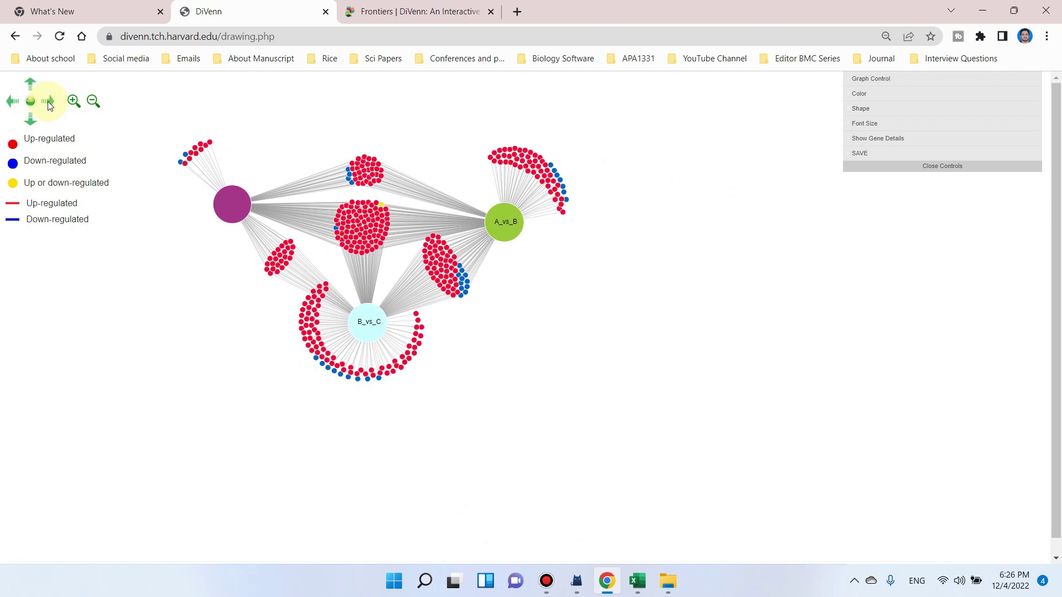
pyautogui.click(28, 80)
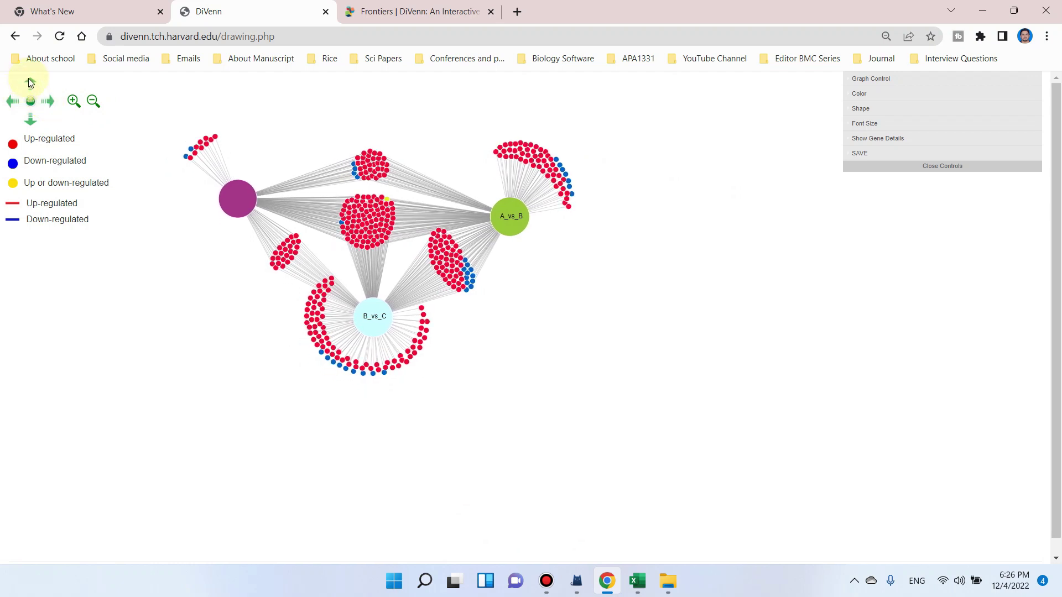
pyautogui.click(30, 120)
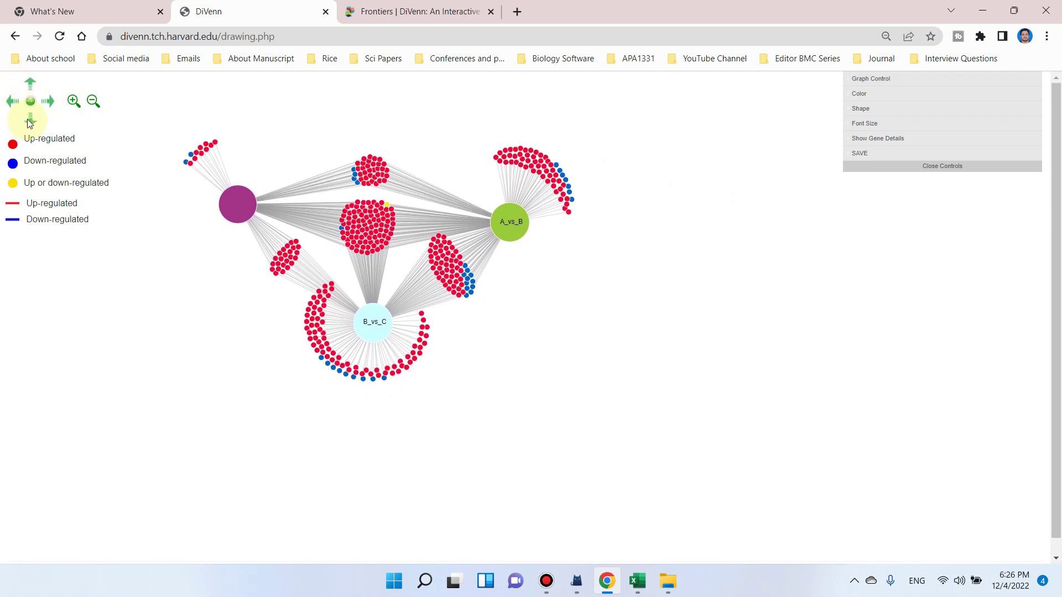
pyautogui.moveTo(305, 315)
pyautogui.scroll(2, 257, 319)
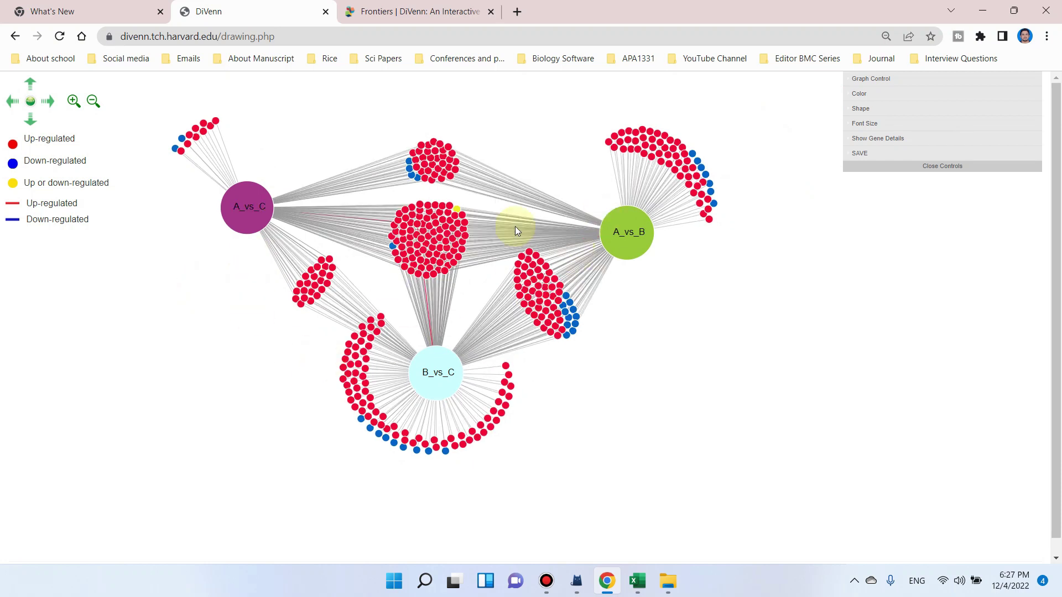
# In Graph Control, set LabelStyle to ShowLabel to show gene IDs, then back to HideLabel.
pyautogui.click(865, 82)
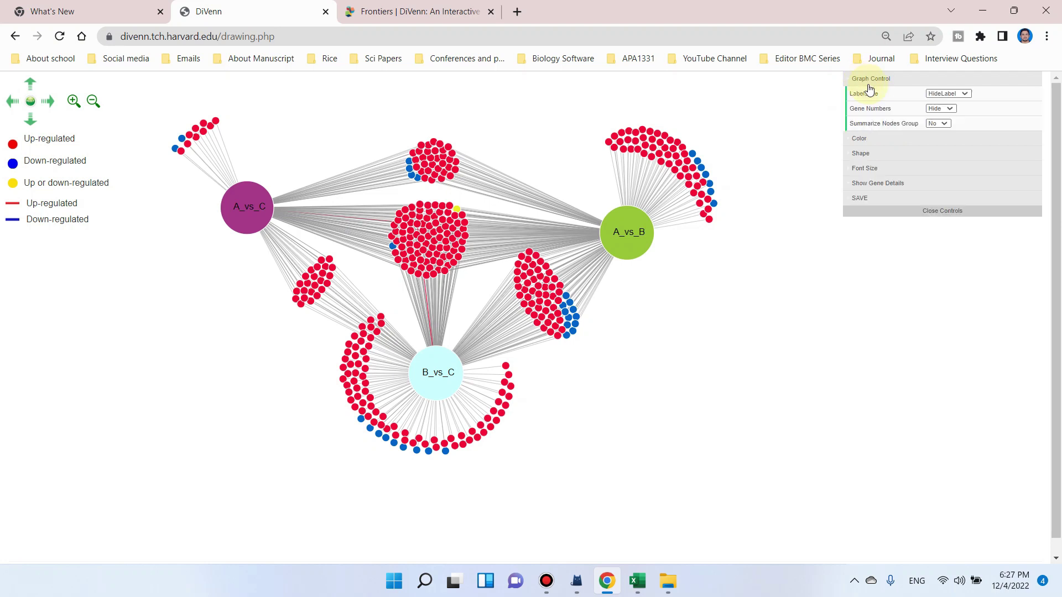
pyautogui.click(965, 94)
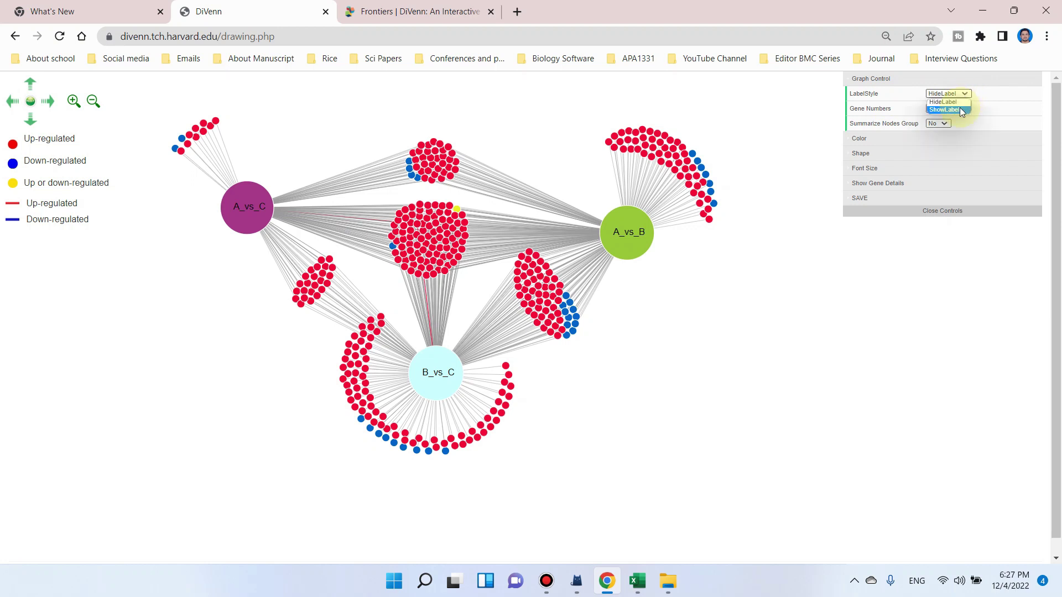
pyautogui.click(960, 109)
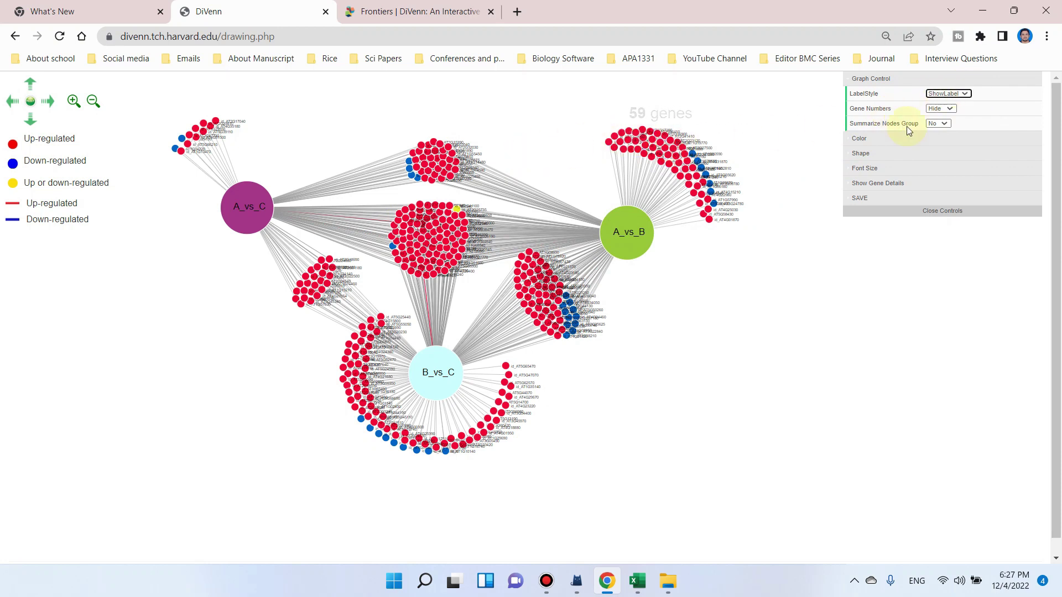
pyautogui.click(965, 95)
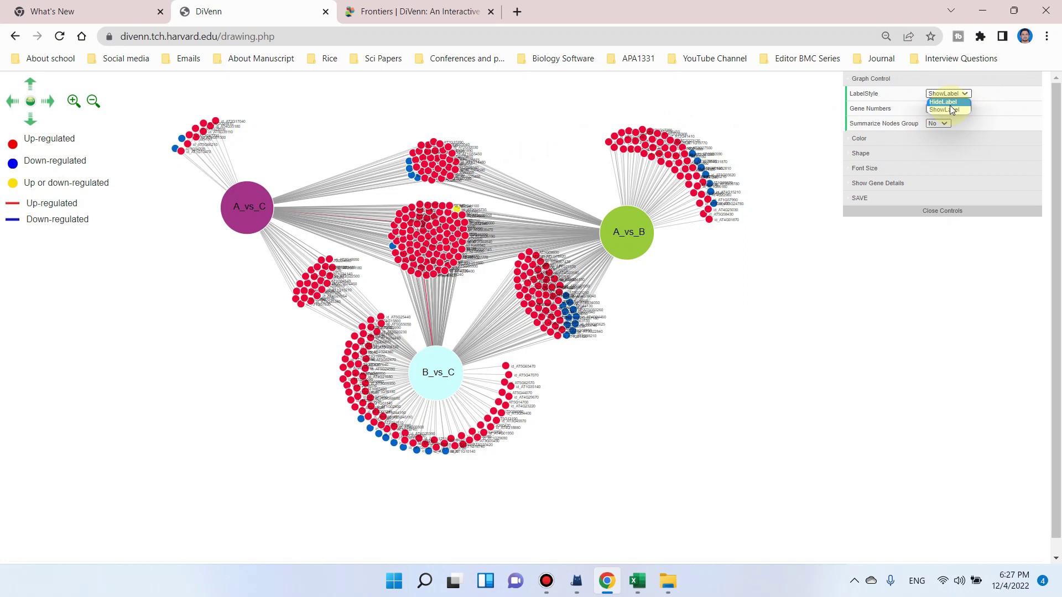
pyautogui.click(950, 103)
pyautogui.click(950, 109)
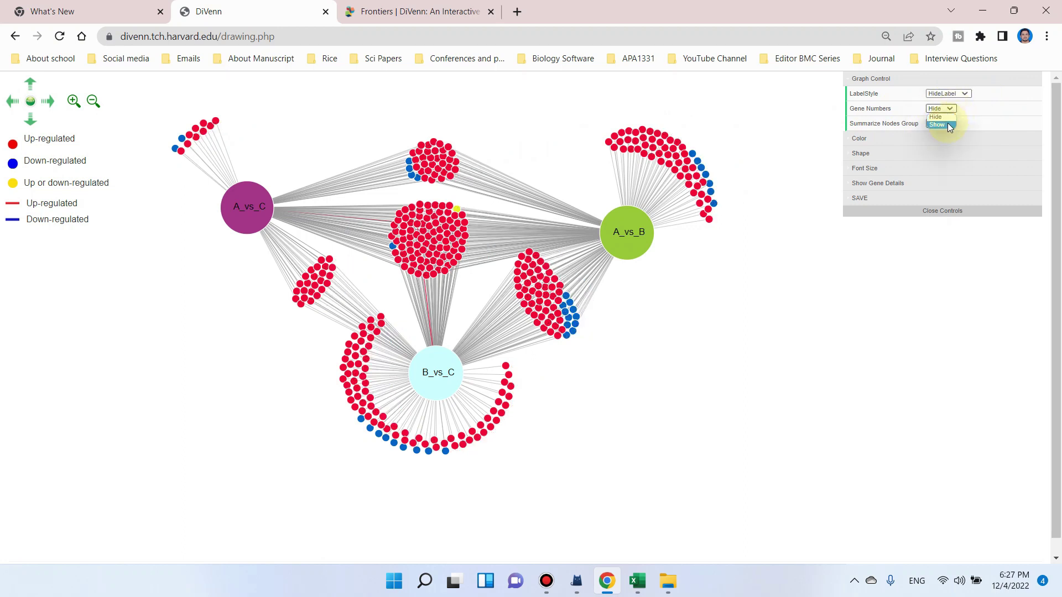
# Set Gene Numbers to Show so clusters display counts like 96, 37 and 59.
pyautogui.click(947, 125)
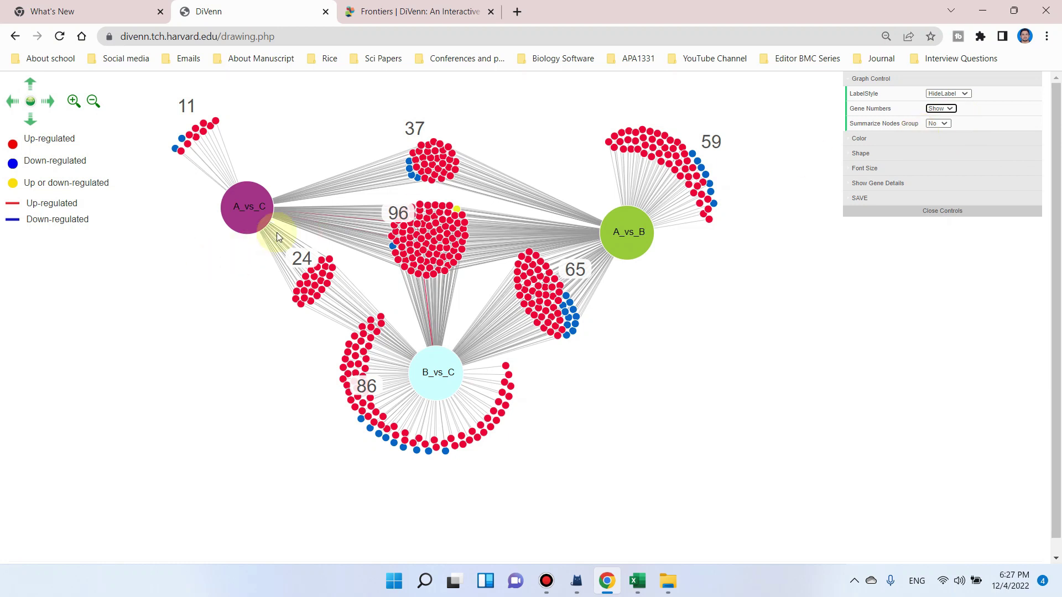
pyautogui.moveTo(405, 213)
pyautogui.moveTo(429, 169)
pyautogui.click(946, 124)
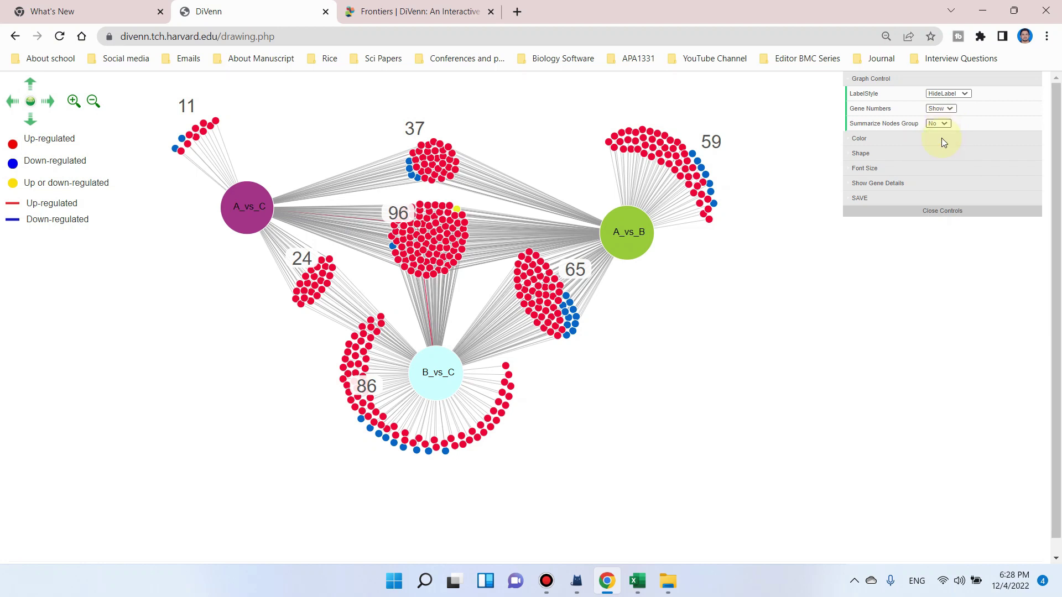
# Set Summarize Nodes Group to Yes for up/down counts per cluster, then expand Show Gene Details.
pyautogui.click(941, 140)
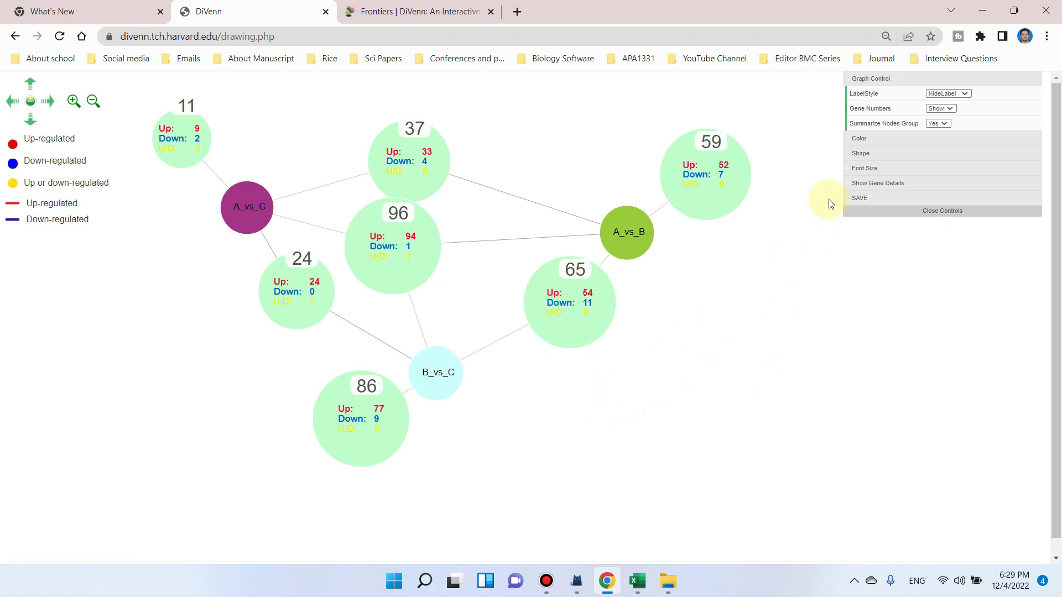
pyautogui.click(878, 188)
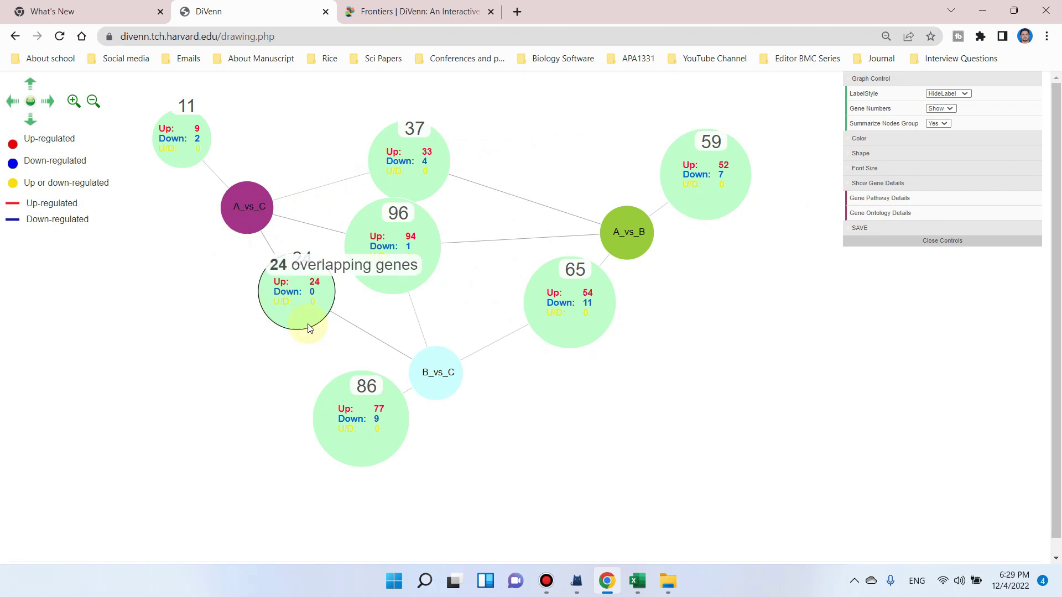
# Load the Gene Ontology Details table and scroll through its GO terms, categories and P values.
pyautogui.click(896, 214)
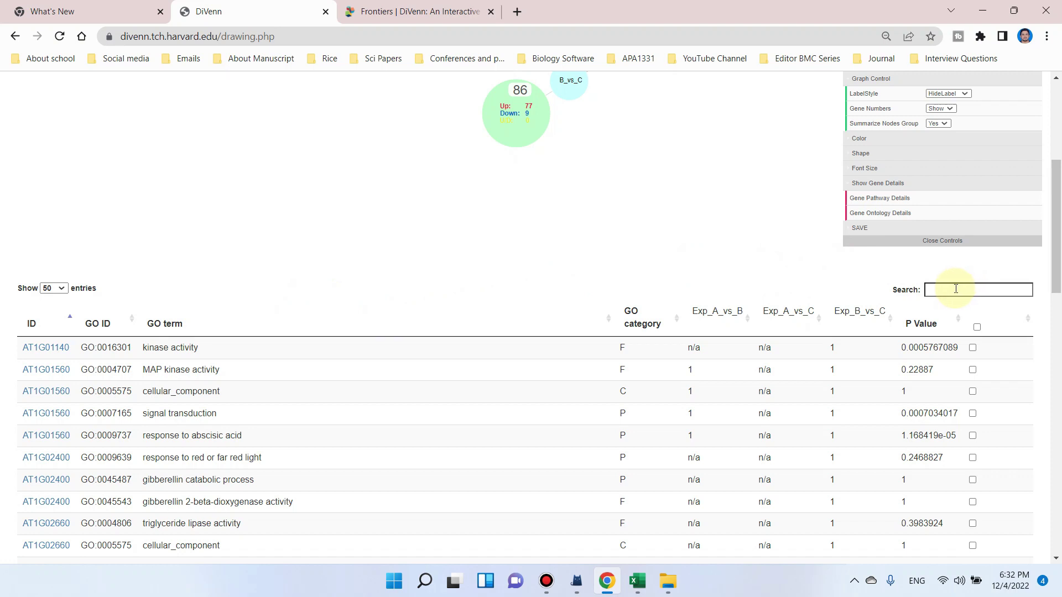
pyautogui.scroll(-4, 200, 256)
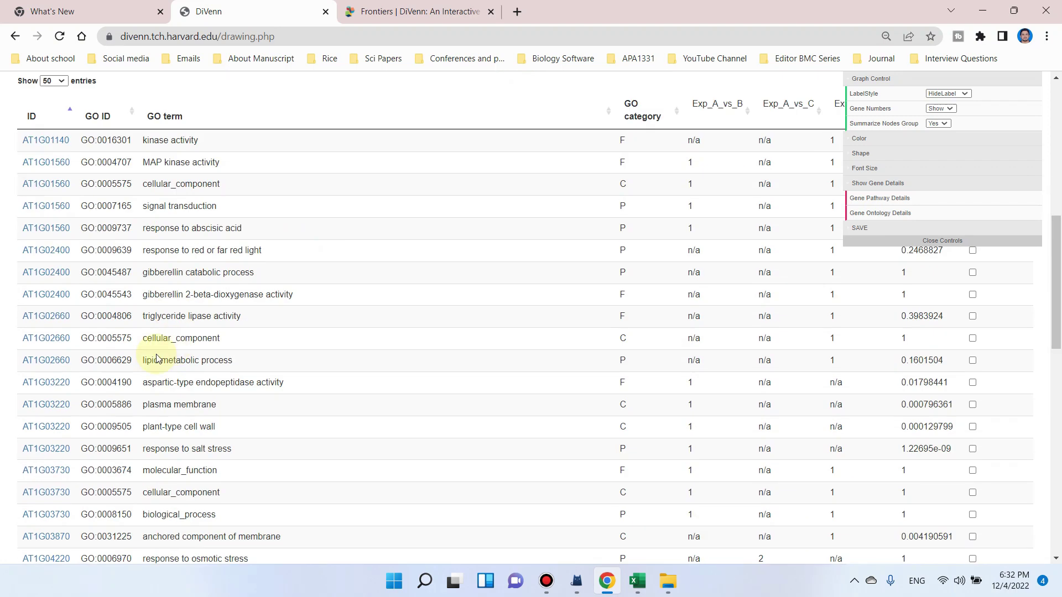
pyautogui.scroll(-1, 56, 398)
pyautogui.scroll(-5, 33, 514)
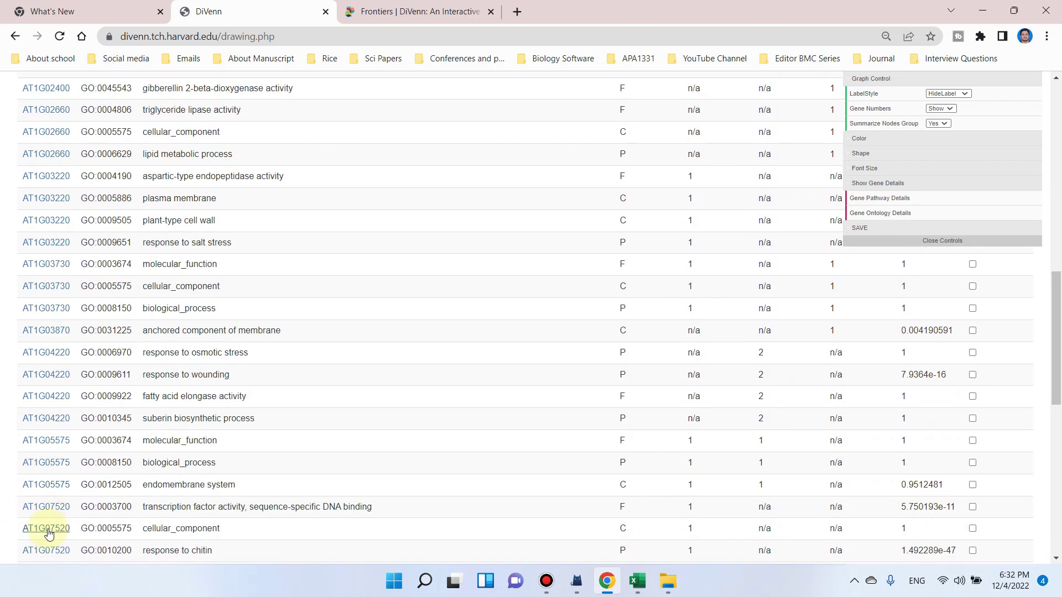
pyautogui.scroll(5, 921, 248)
pyautogui.scroll(8, 739, 393)
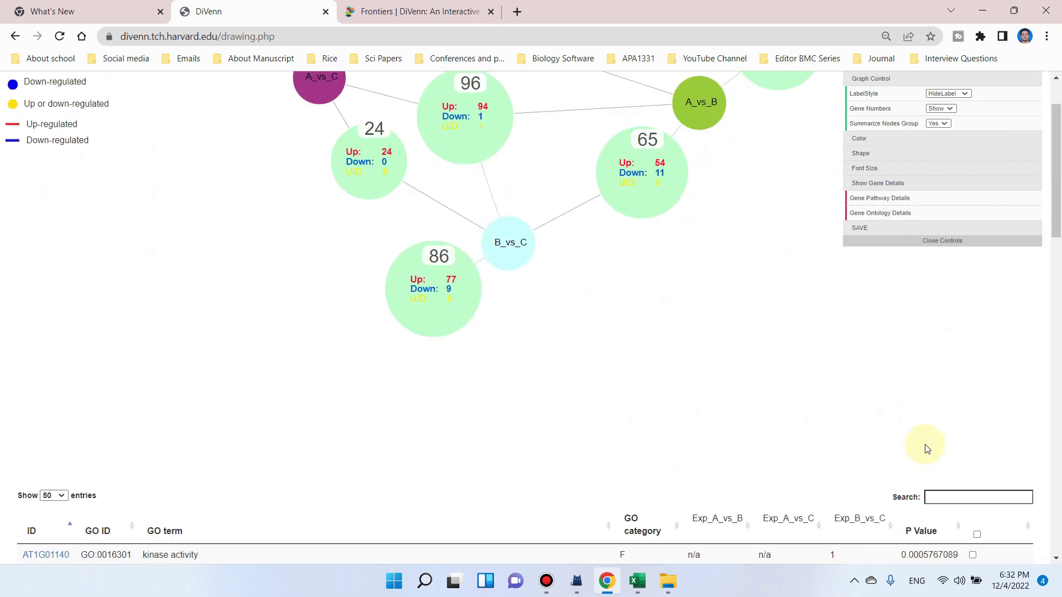
# Close the graph controls and put the cursor in the GO table's Search box.
pyautogui.click(931, 243)
pyautogui.scroll(-6, 931, 247)
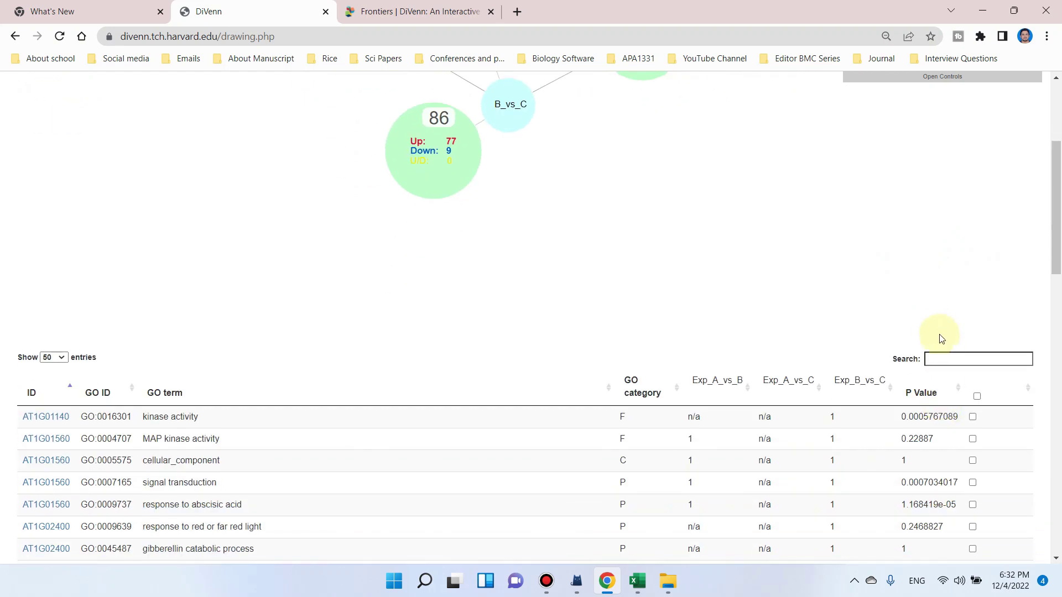
pyautogui.click(937, 152)
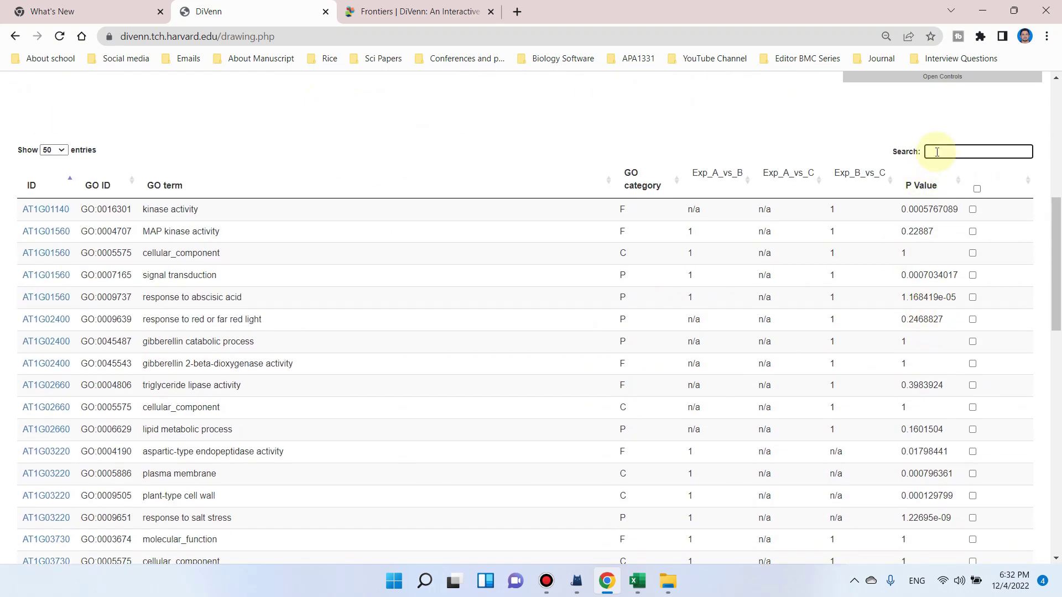
pyautogui.write('stre')
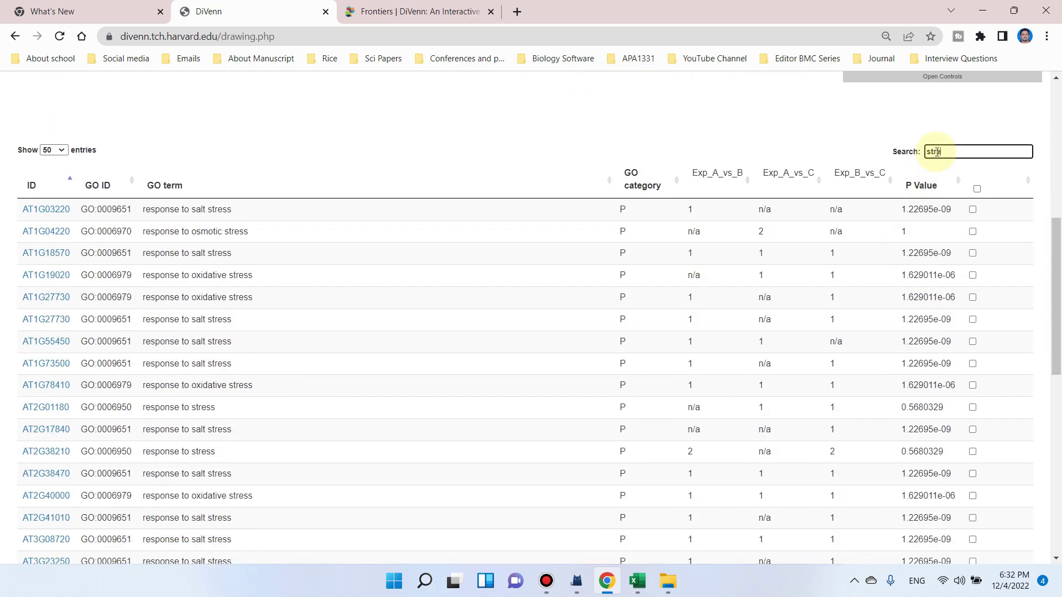
pyautogui.scroll(3, 907, 136)
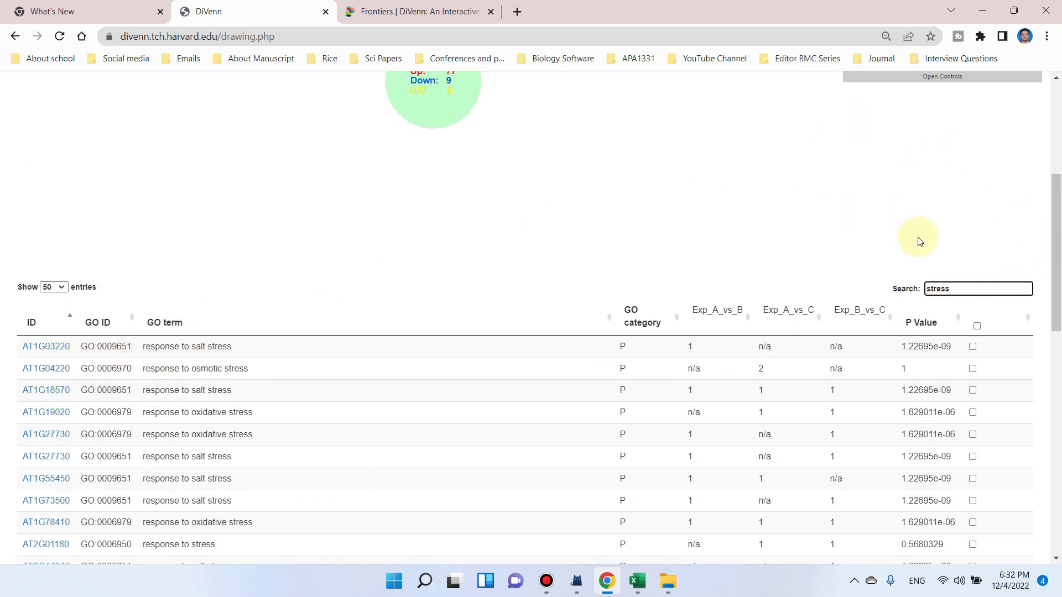
pyautogui.scroll(-1, 173, 358)
pyautogui.scroll(-4, 52, 402)
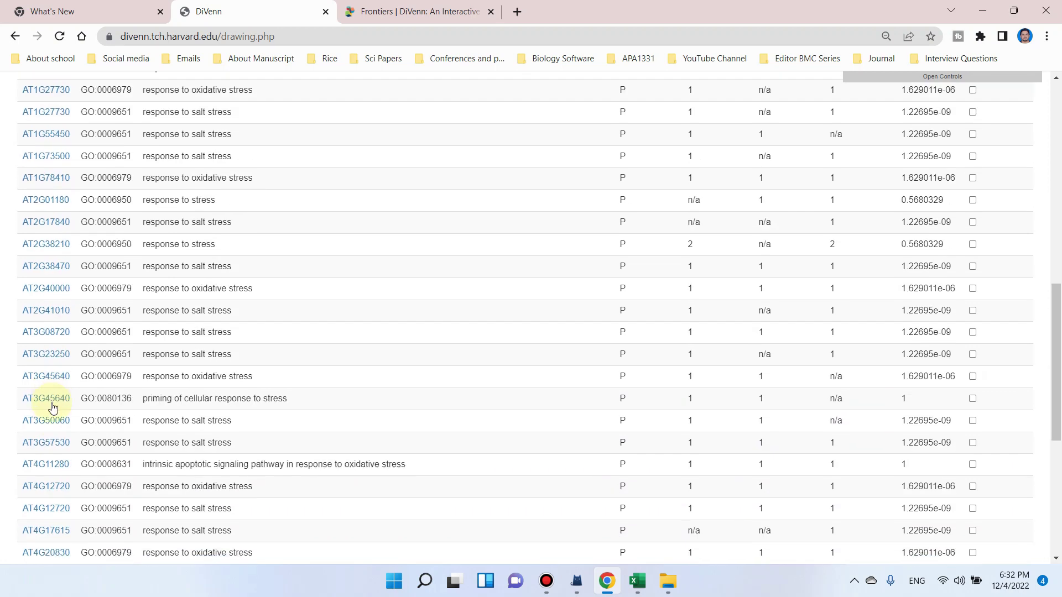
pyautogui.scroll(7, 719, 365)
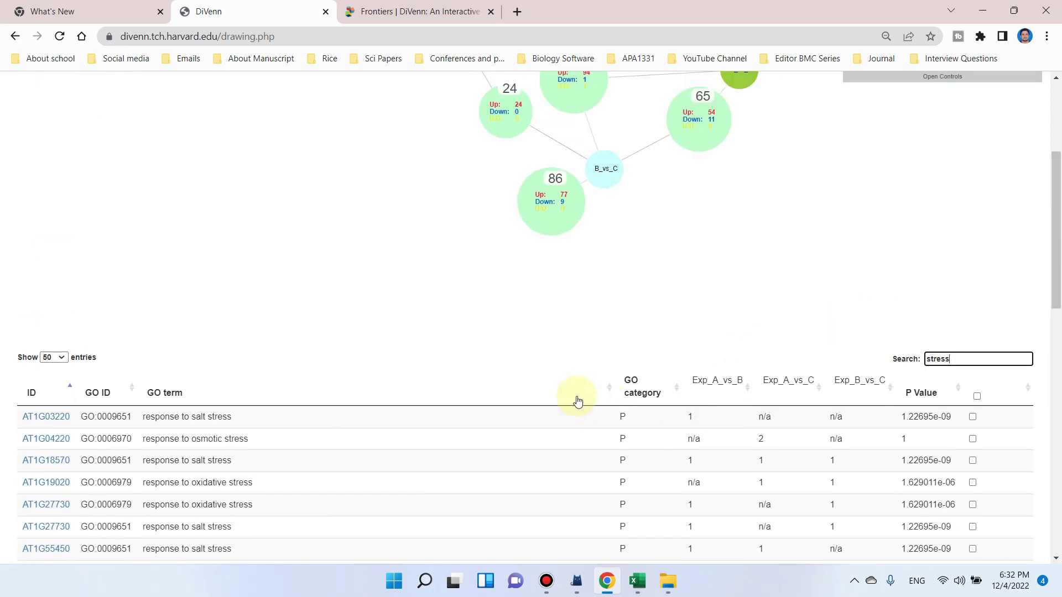
pyautogui.scroll(-2, 520, 400)
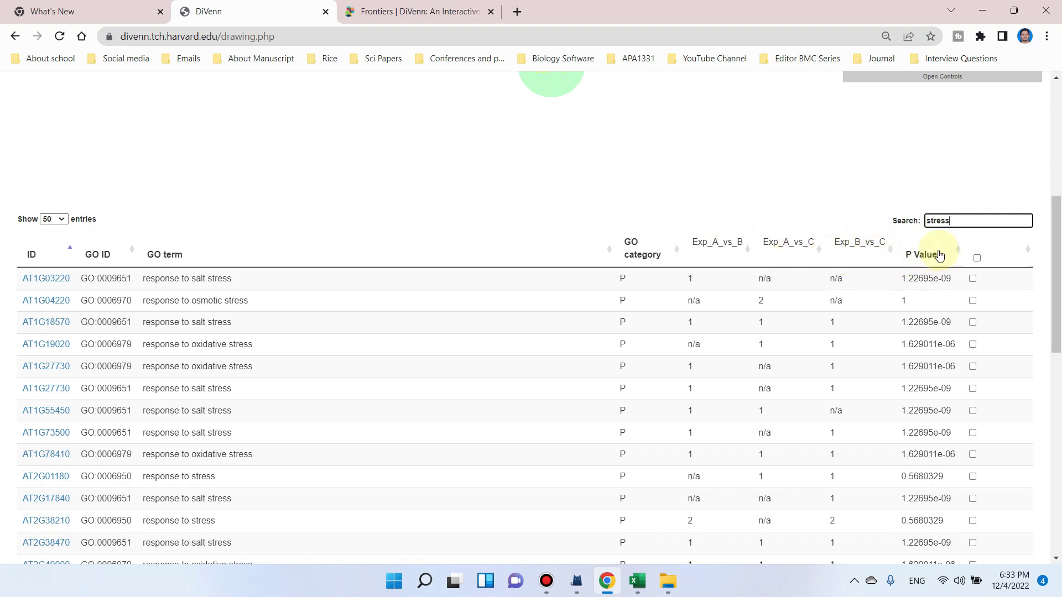
pyautogui.moveTo(952, 279); pyautogui.dragTo(919, 278)
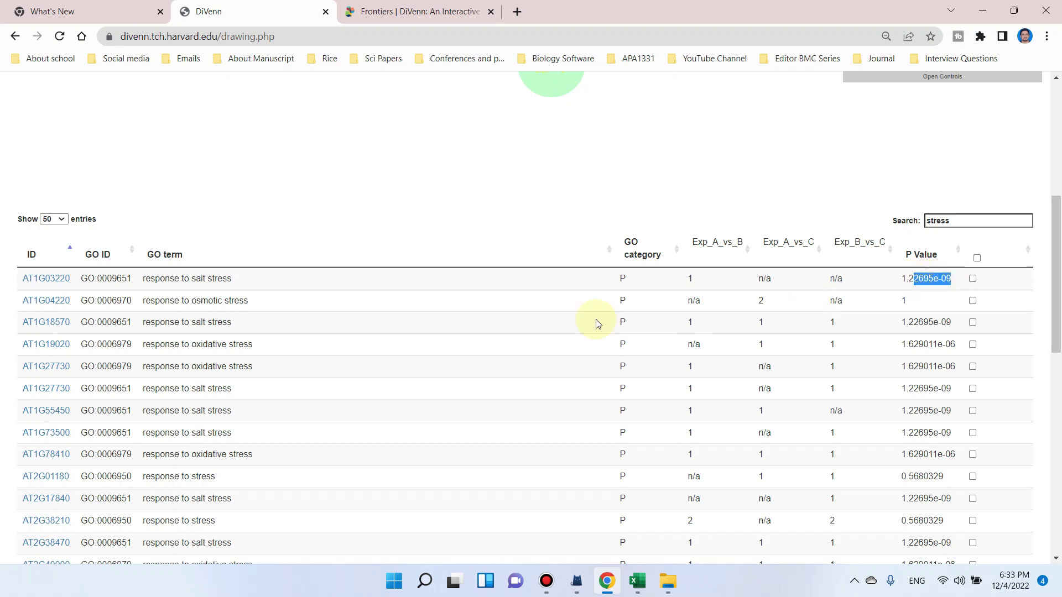
pyautogui.scroll(1, 320, 288)
pyautogui.scroll(-3, 316, 291)
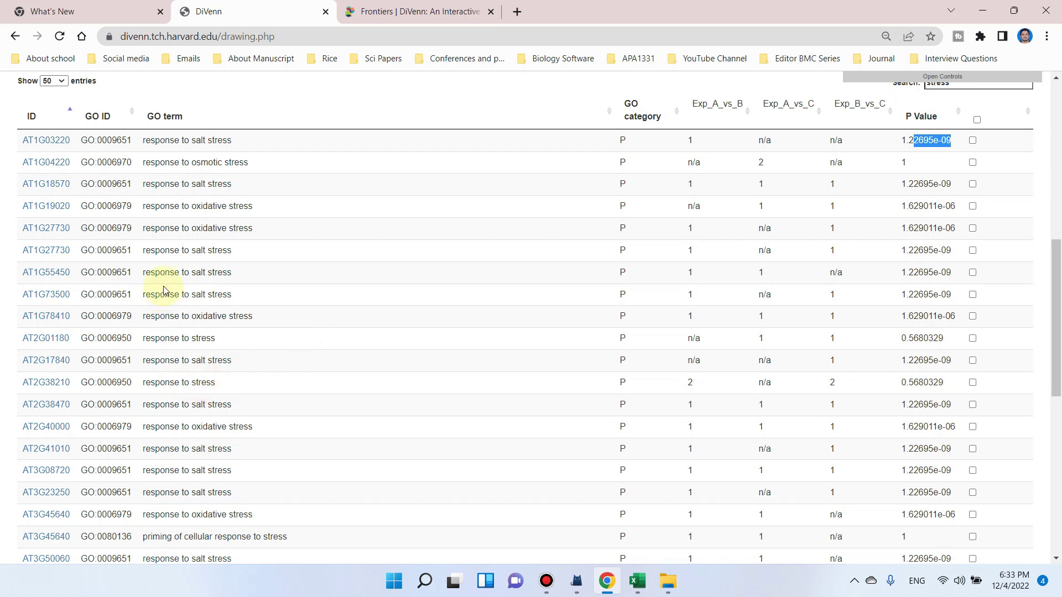
pyautogui.scroll(-3, 107, 371)
pyautogui.scroll(-5, 229, 262)
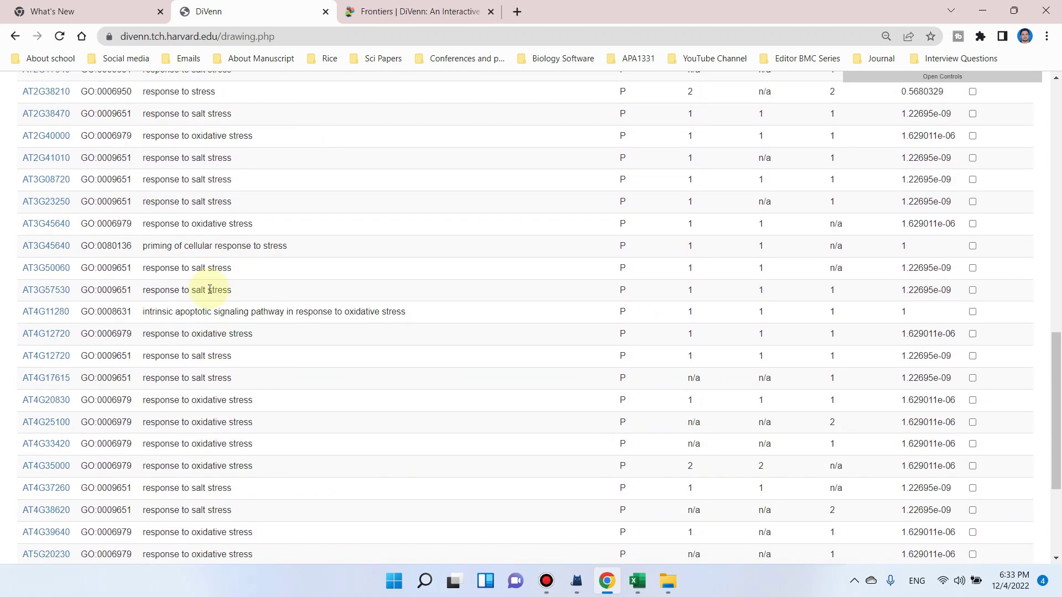
pyautogui.scroll(12, 253, 418)
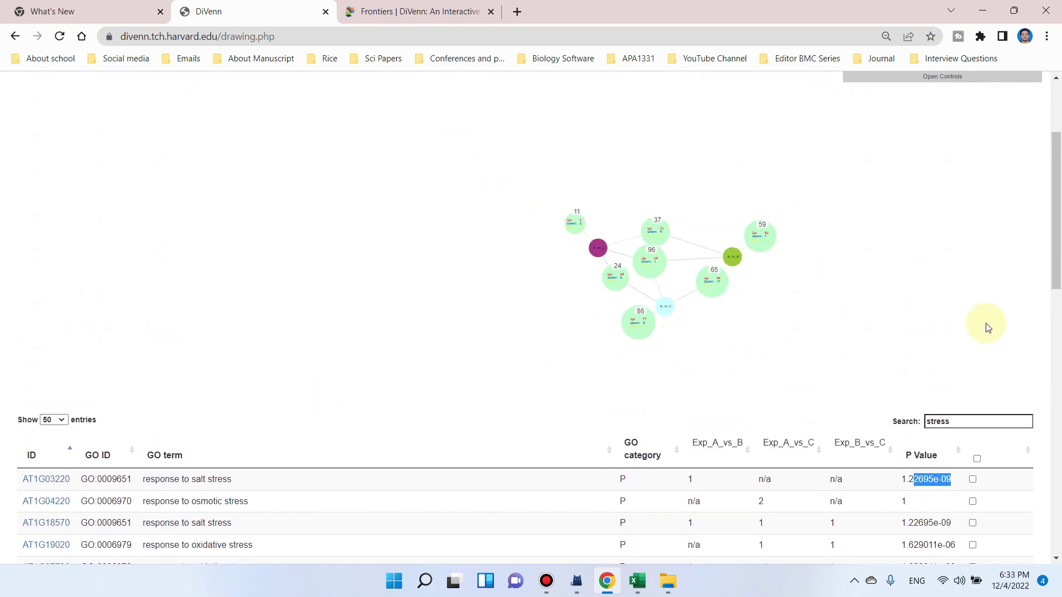
pyautogui.moveTo(1049, 214); pyautogui.dragTo(1049, 252)
pyautogui.scroll(3, 582, 231)
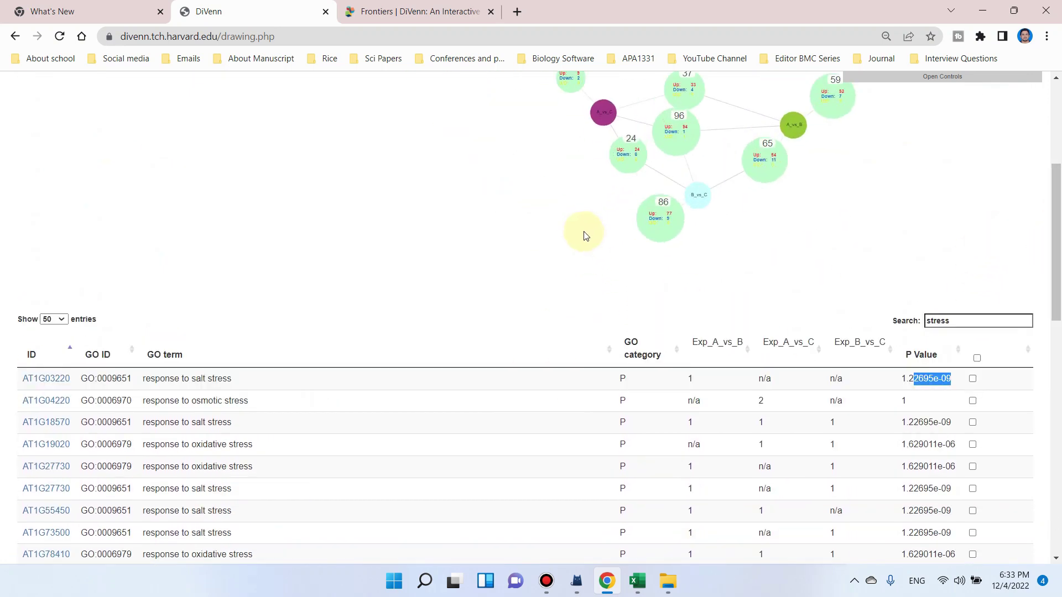
# Select all 38 stress-related genes and redraw the network from only the selected rows.
pyautogui.click(976, 358)
pyautogui.moveTo(1050, 299); pyautogui.dragTo(1051, 514)
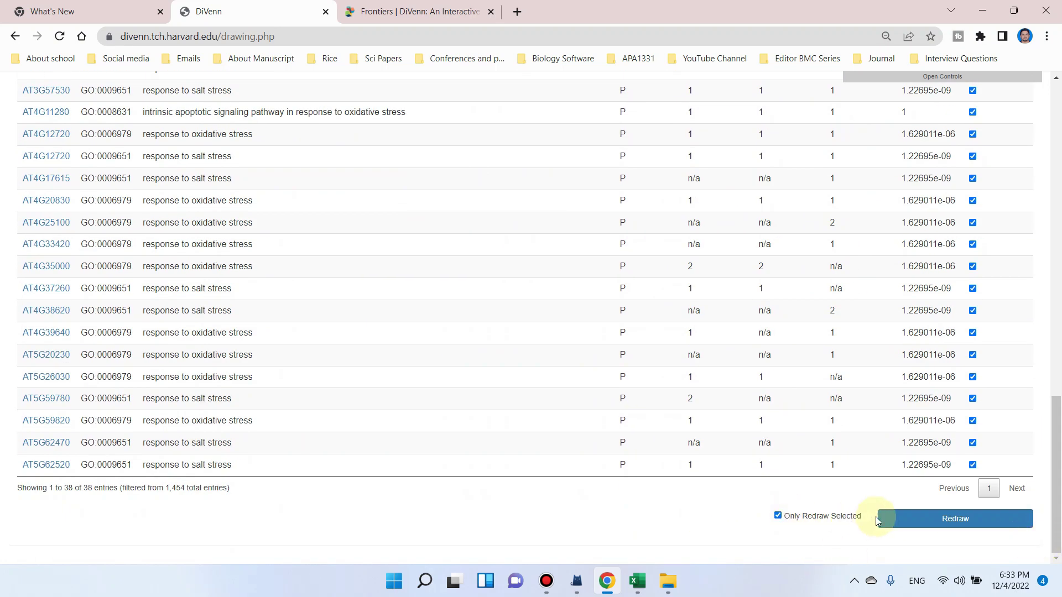
pyautogui.click(929, 525)
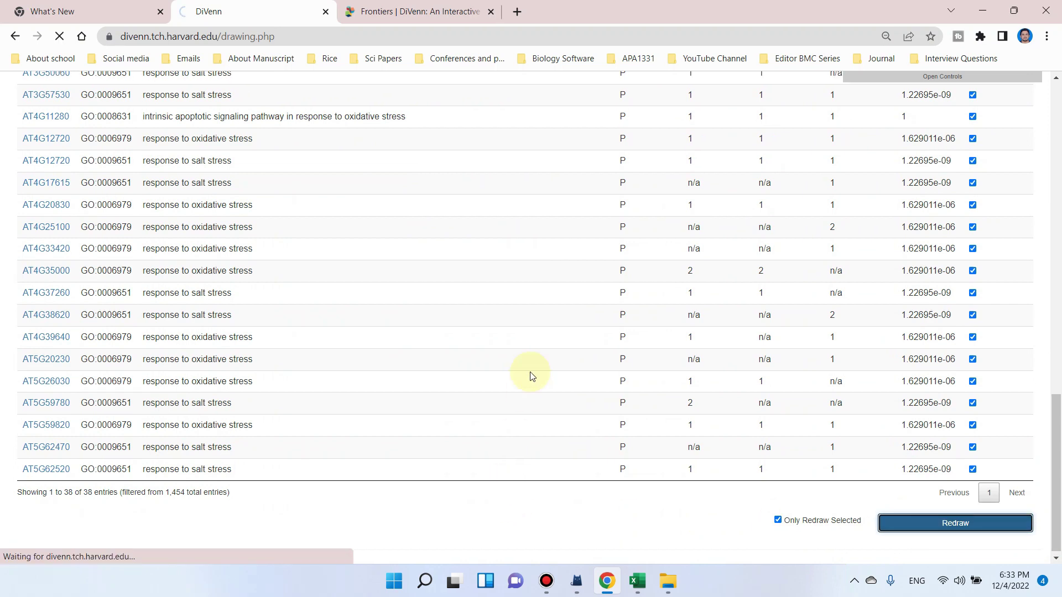
pyautogui.scroll(3, 555, 339)
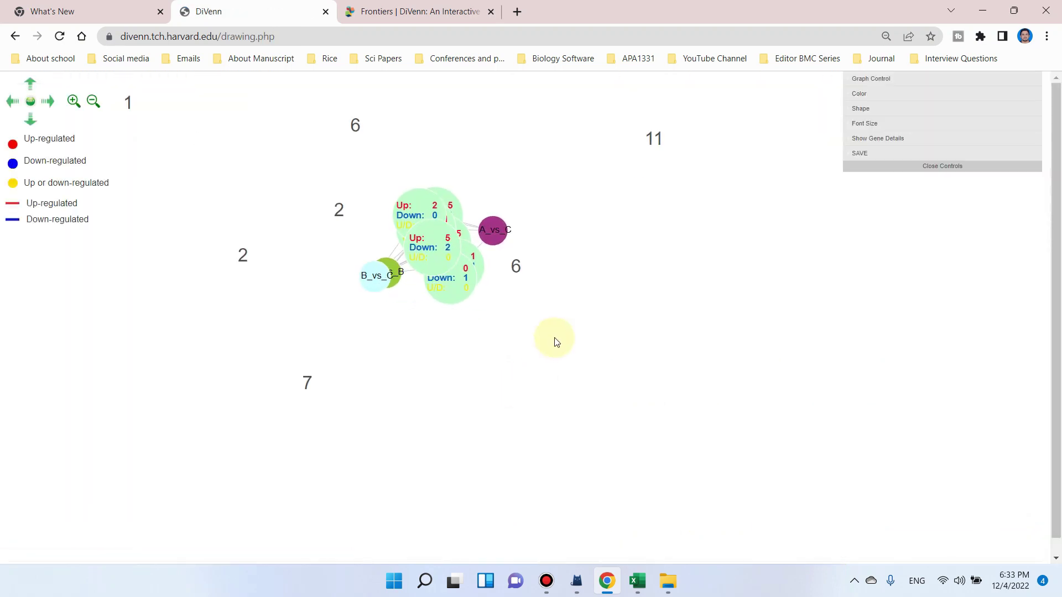
pyautogui.moveTo(575, 223); pyautogui.dragTo(658, 348)
pyautogui.scroll(3, 654, 344)
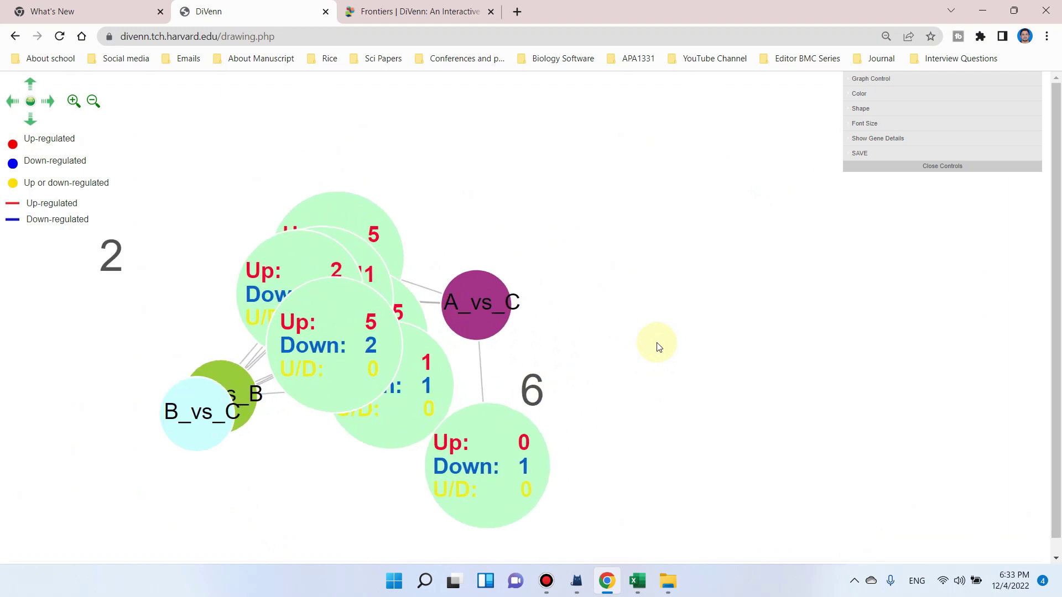
pyautogui.scroll(-2, 633, 365)
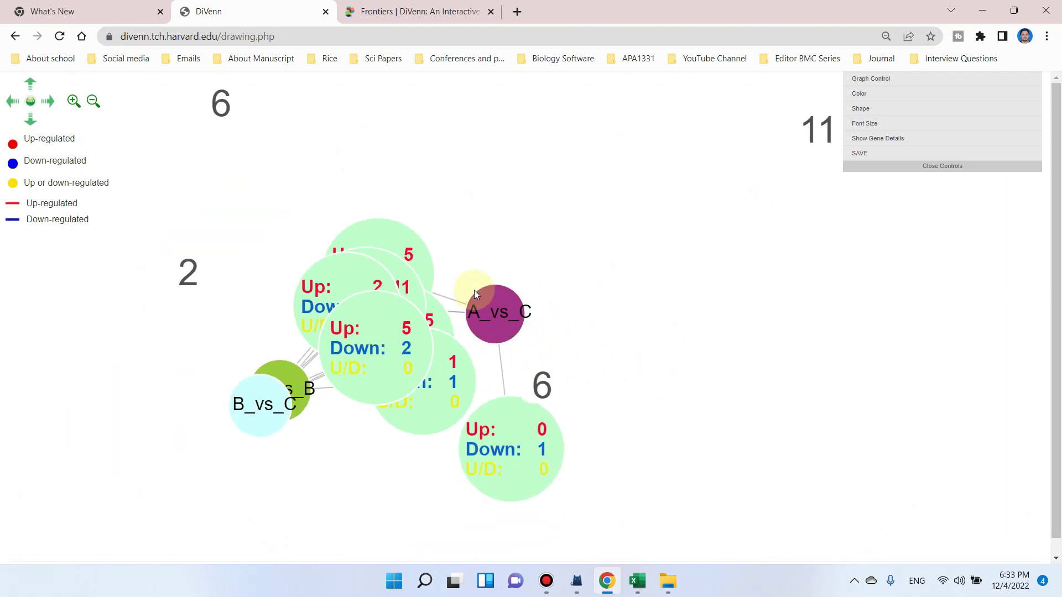
pyautogui.scroll(-1, 684, 319)
pyautogui.scroll(-1, 684, 319)
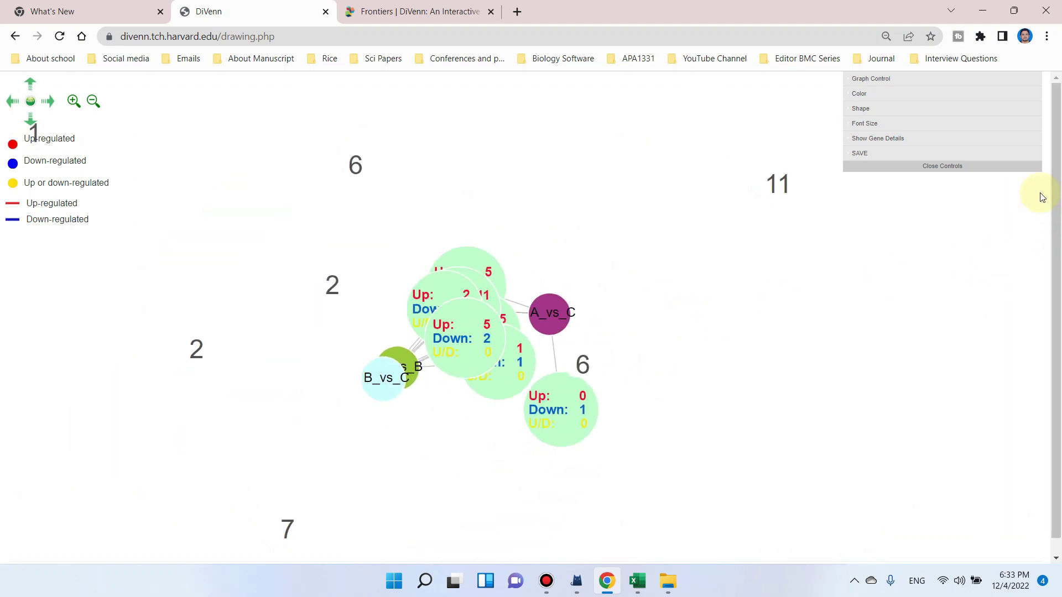
# Expand the Graph Control options panel.
pyautogui.click(871, 79)
pyautogui.scroll(-3, 841, 299)
pyautogui.scroll(2, 675, 290)
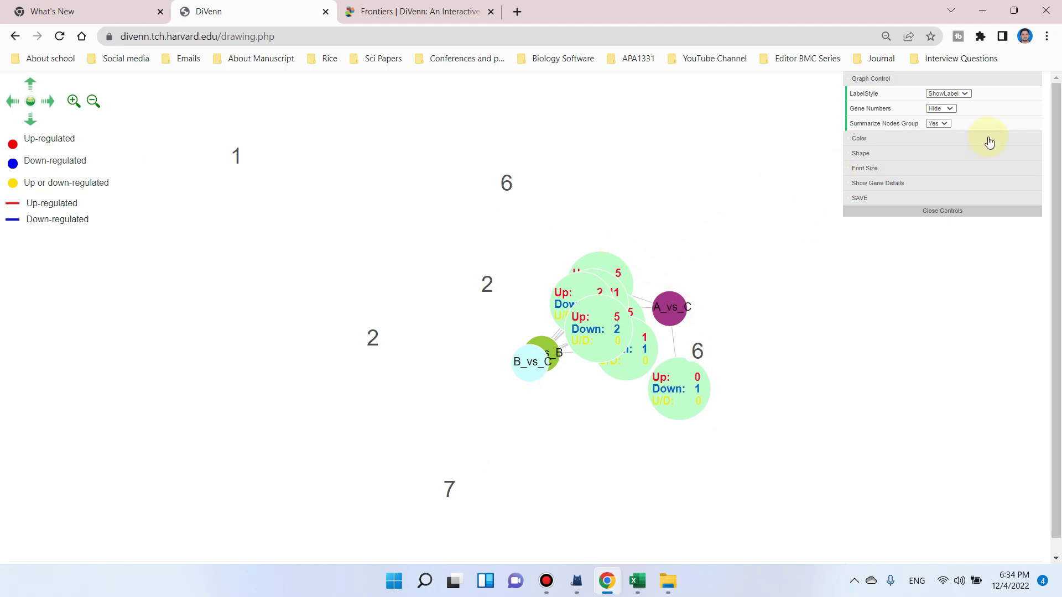
# Set Summarize Nodes Group to No so each gene appears as its own labelled node.
pyautogui.click(946, 127)
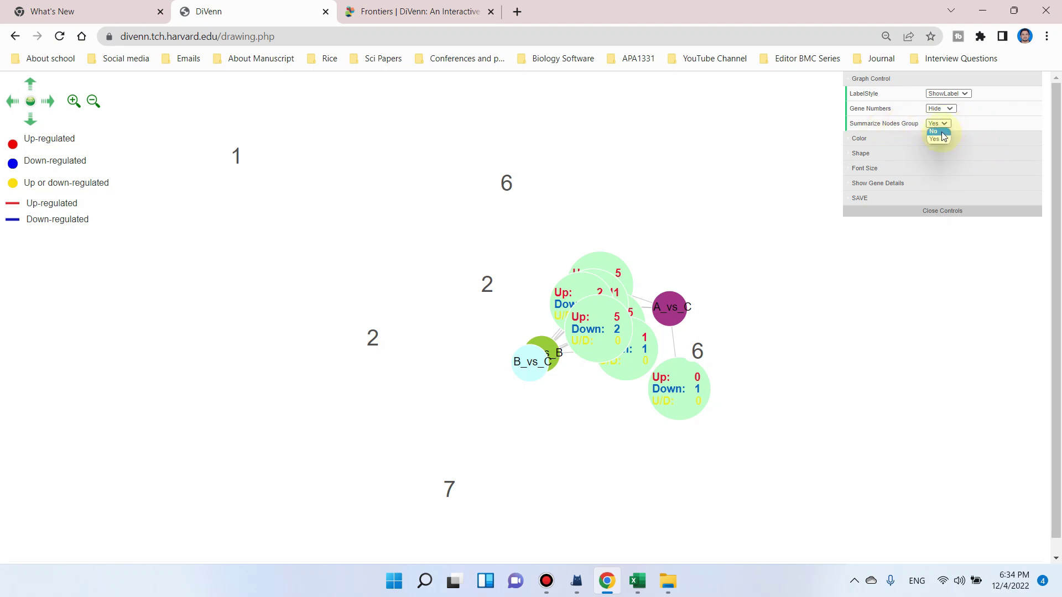
pyautogui.click(943, 134)
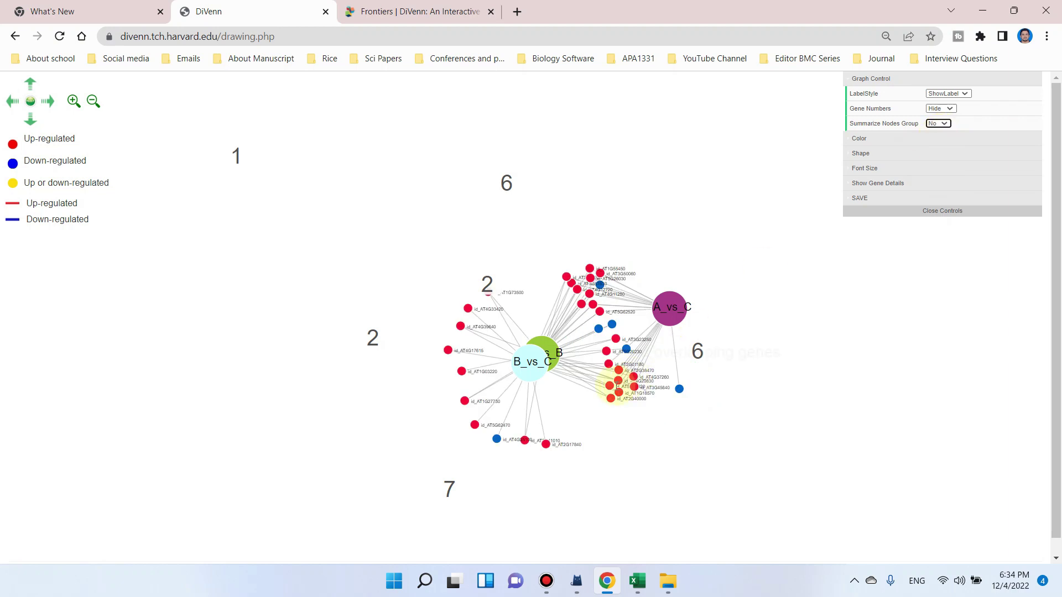
pyautogui.scroll(4, 611, 381)
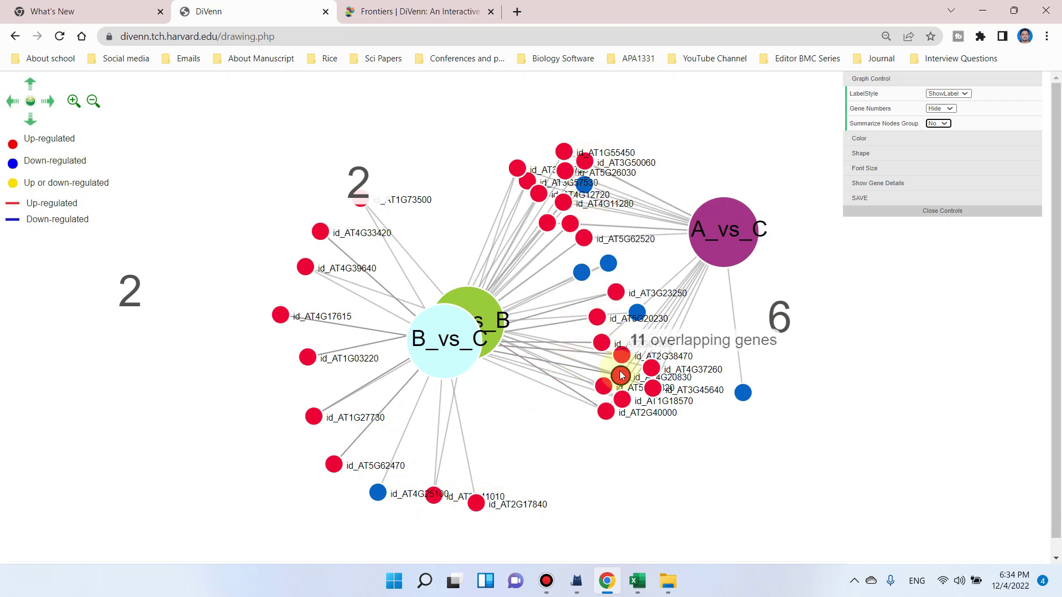
pyautogui.click(866, 200)
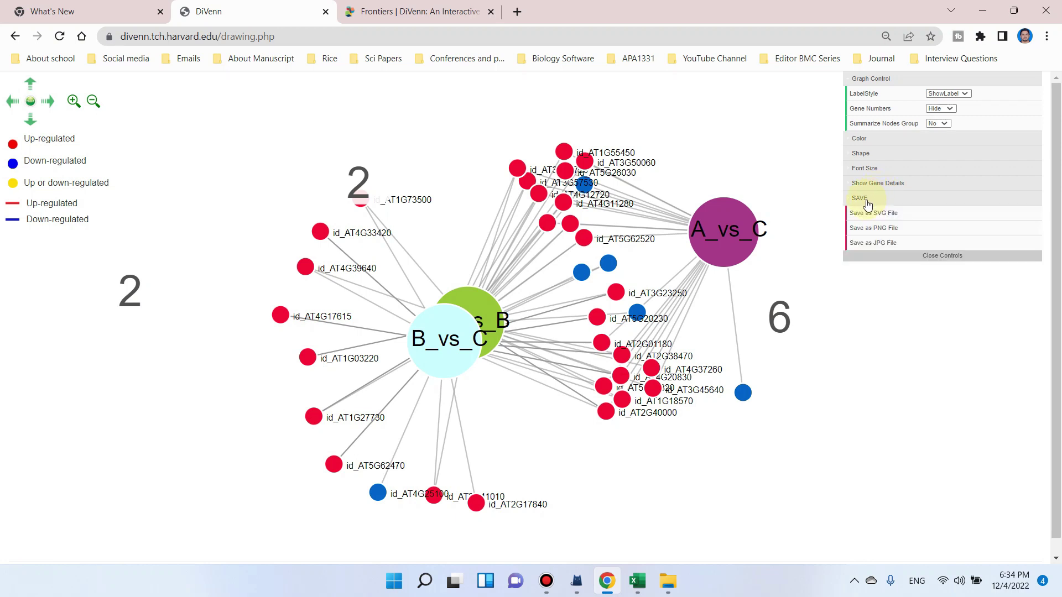
# Save the network as a JPG file, open the downloaded image, then switch to the Excel workbook.
pyautogui.click(881, 245)
pyautogui.click(81, 549)
pyautogui.scroll(2, 529, 327)
pyautogui.scroll(-3, 991, 64)
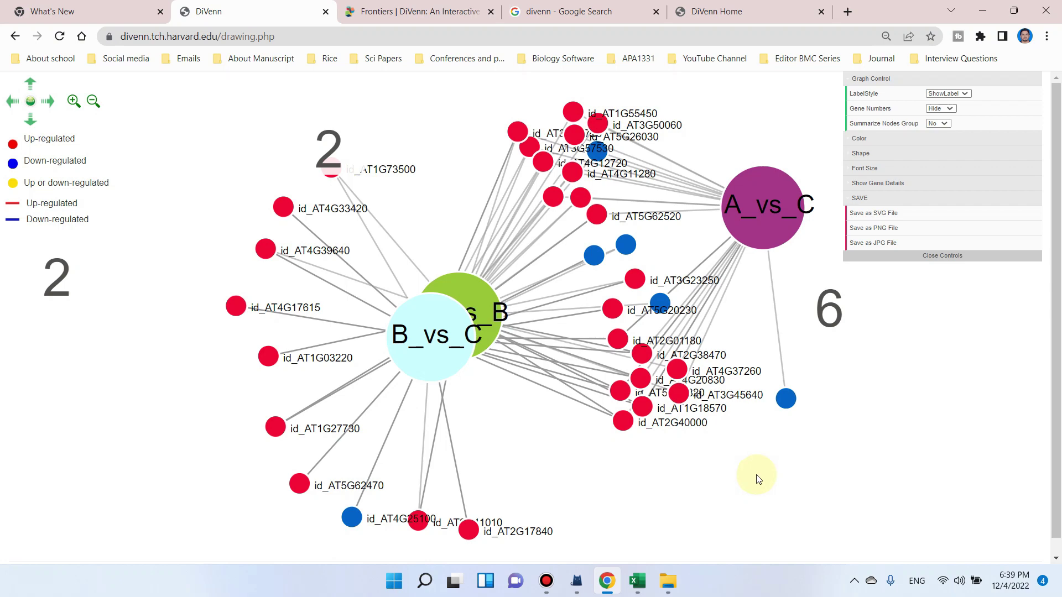
pyautogui.click(639, 582)
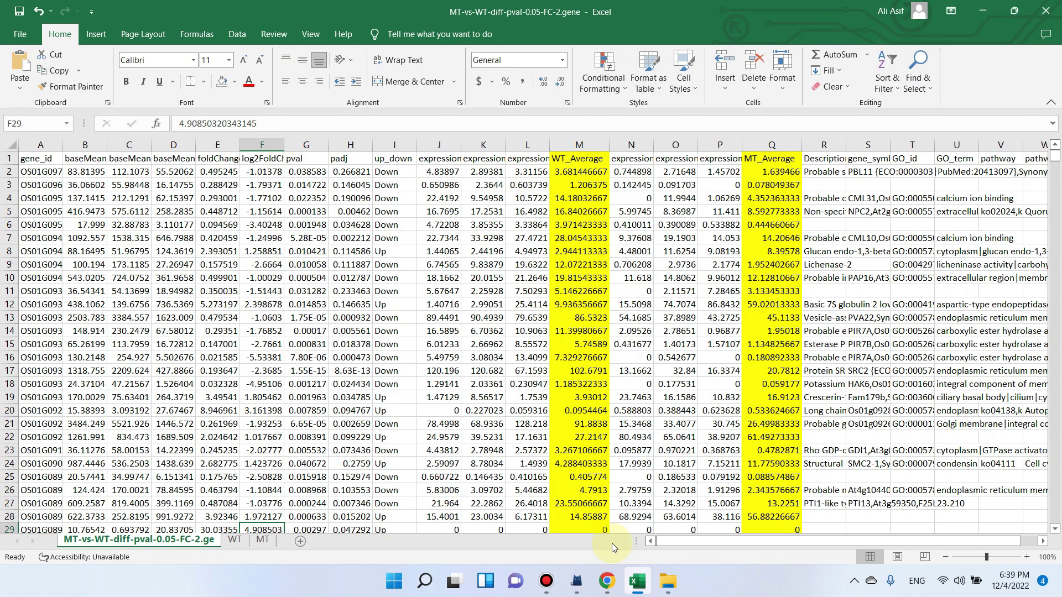
# Widen column A to fit the gene IDs and locate the WT_Average and MT_Average columns.
pyautogui.doubleClick(66, 144)
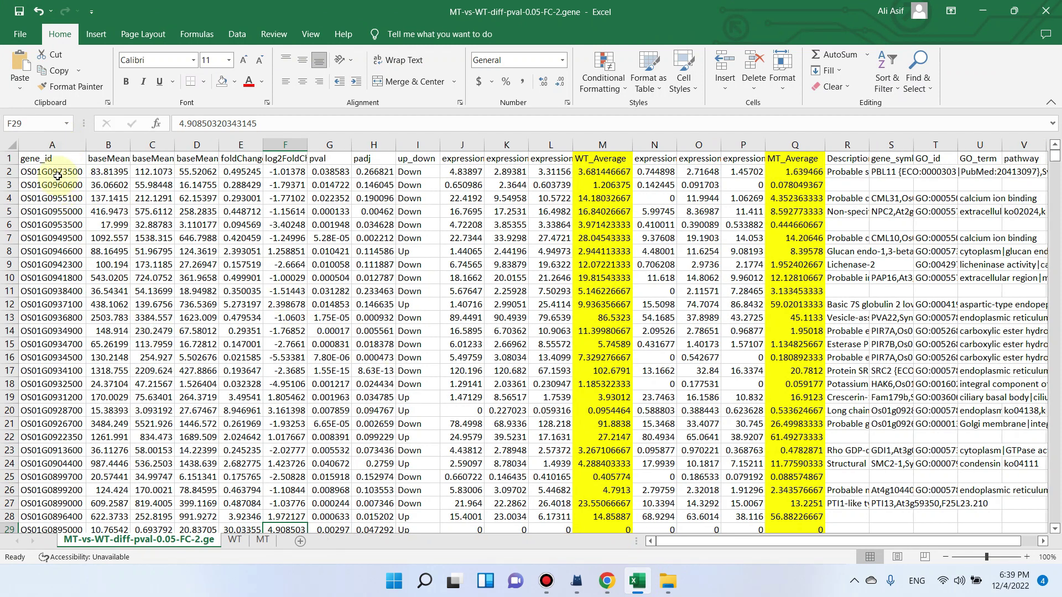
pyautogui.click(57, 175)
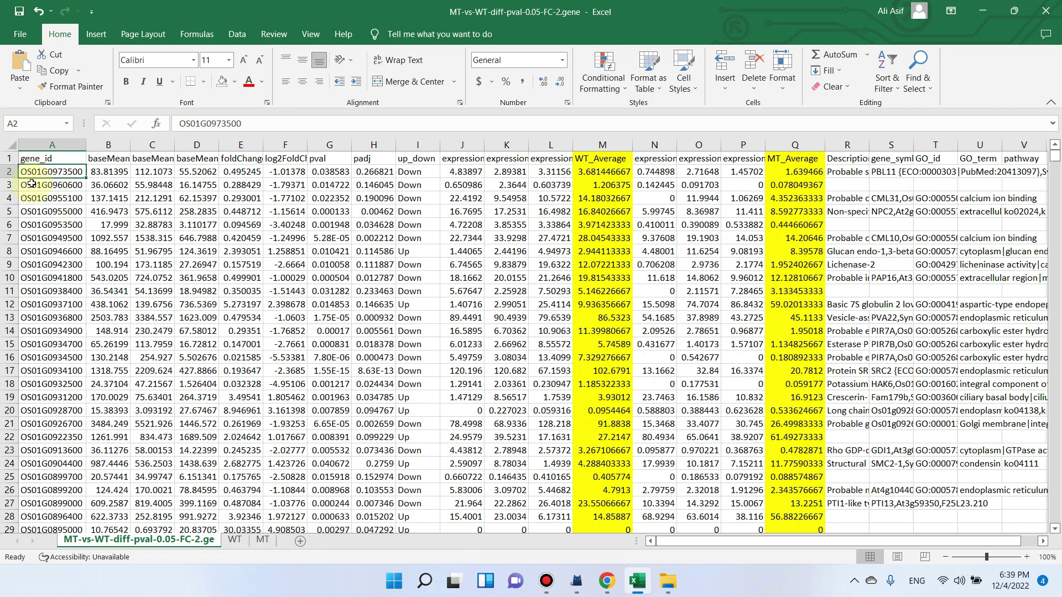
pyautogui.scroll(-4, 31, 384)
pyautogui.scroll(4, 31, 470)
pyautogui.click(506, 159)
pyautogui.click(602, 158)
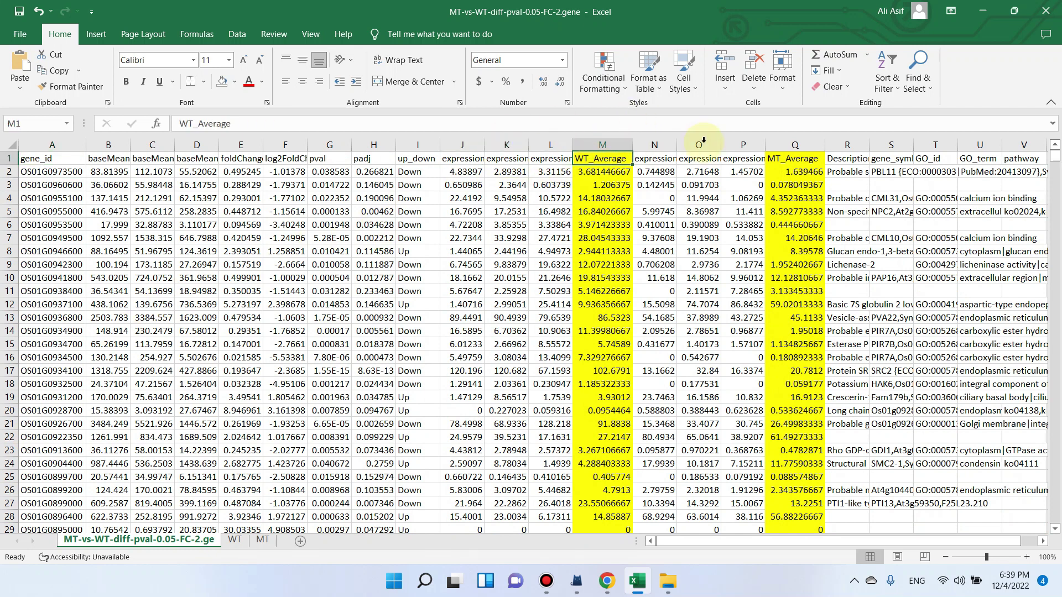
pyautogui.click(796, 159)
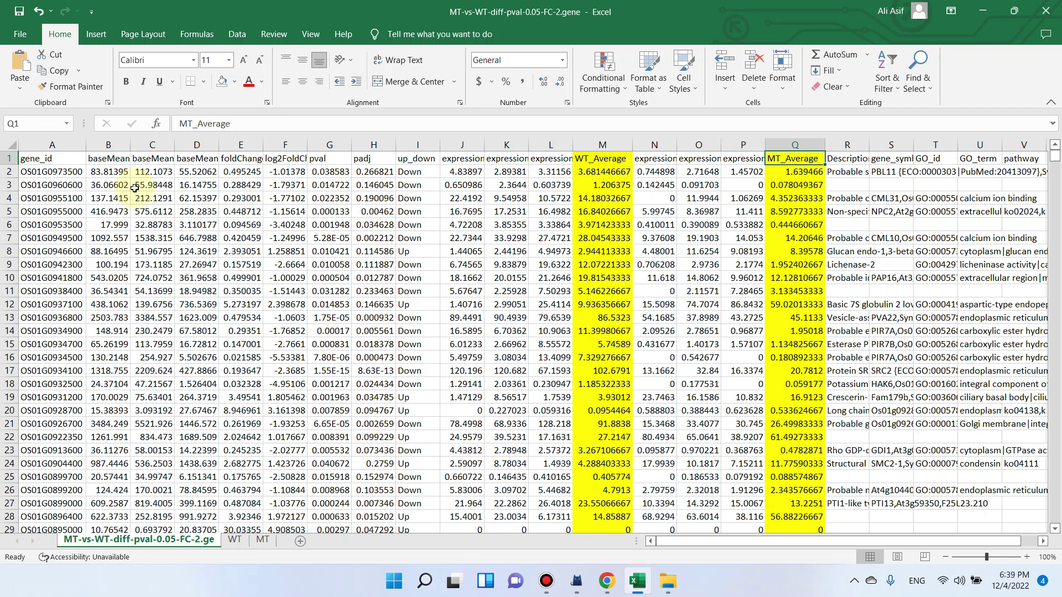
# Review headers from baseMean, foldChange, log2FoldChange and up_down through the WT sample and WT_Average columns.
pyautogui.click(109, 158)
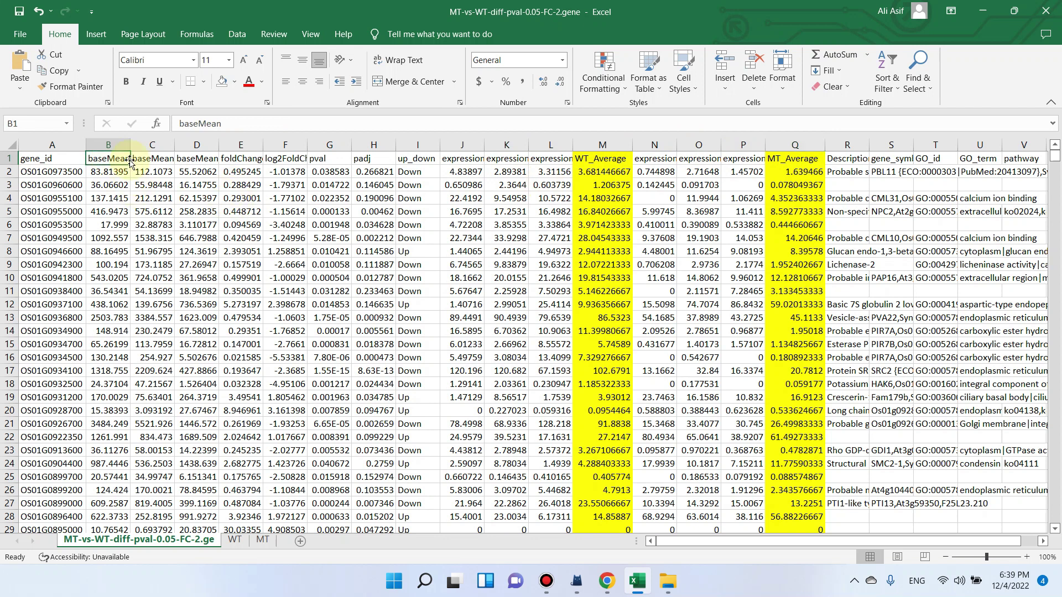
pyautogui.click(202, 159)
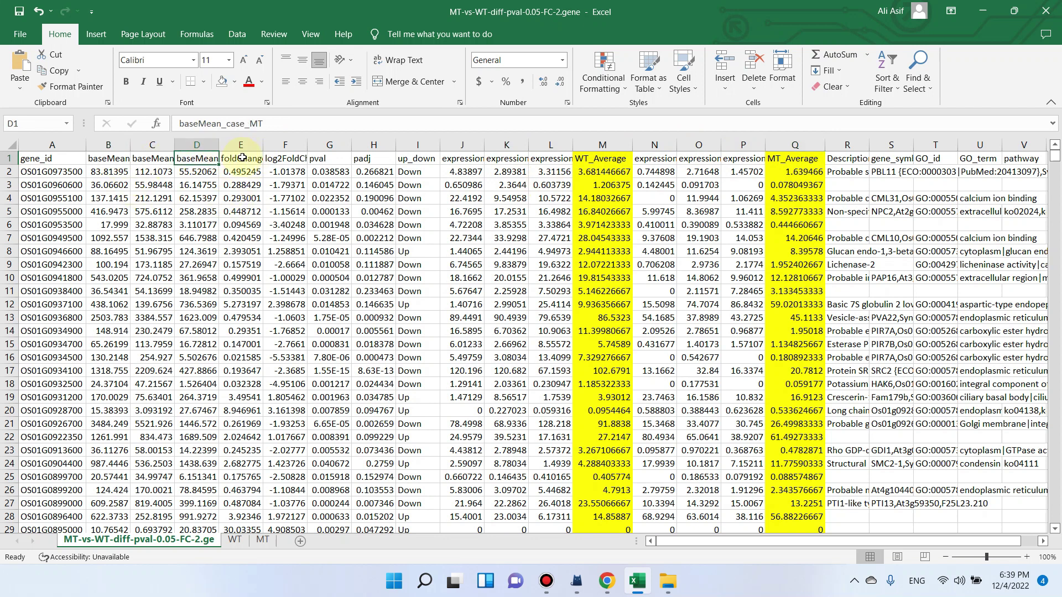
pyautogui.click(242, 158)
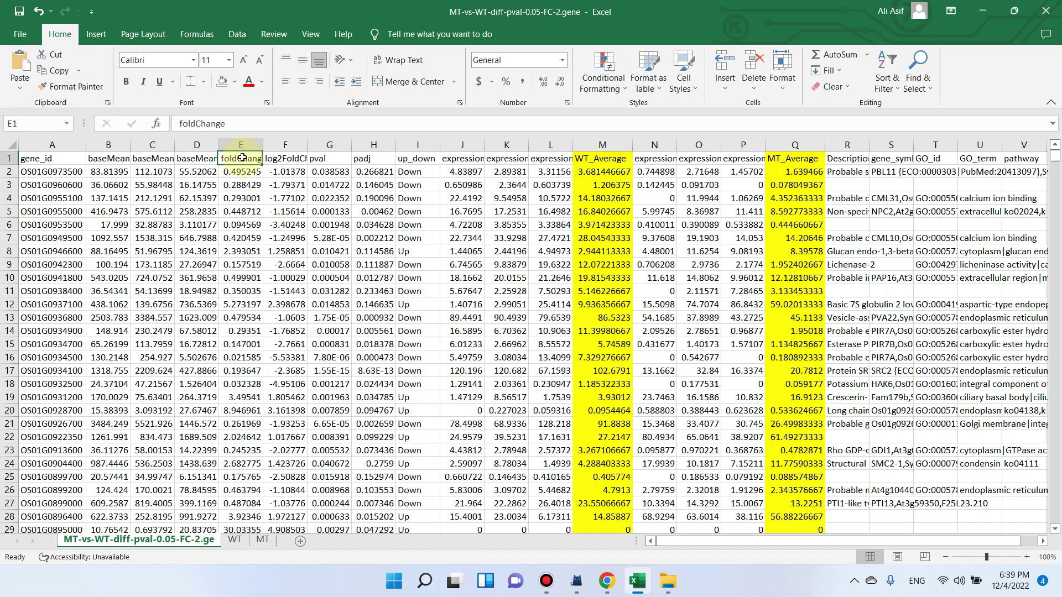
pyautogui.click(283, 158)
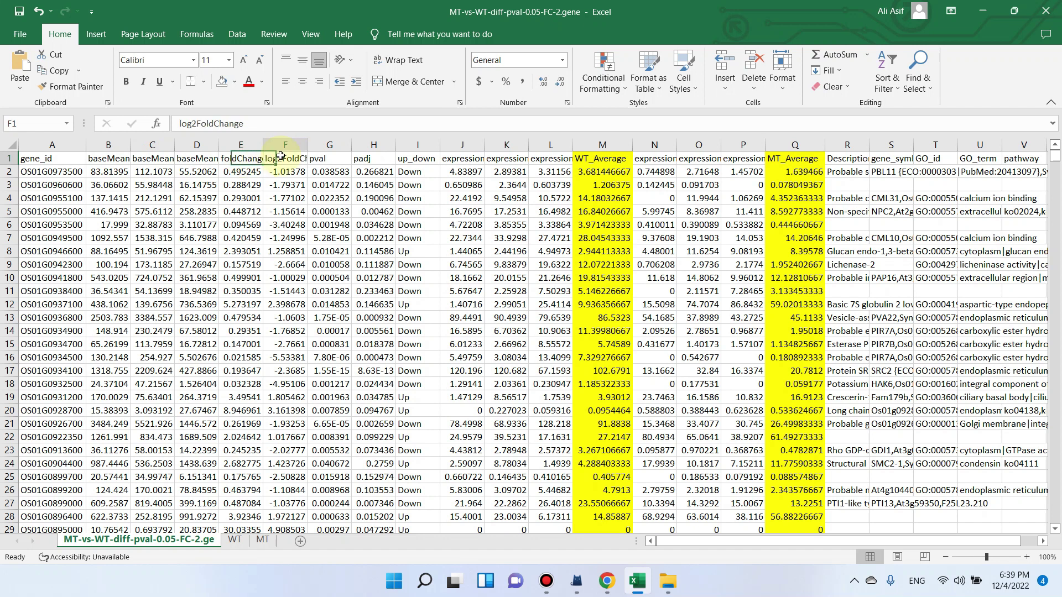
pyautogui.click(421, 159)
pyautogui.click(464, 160)
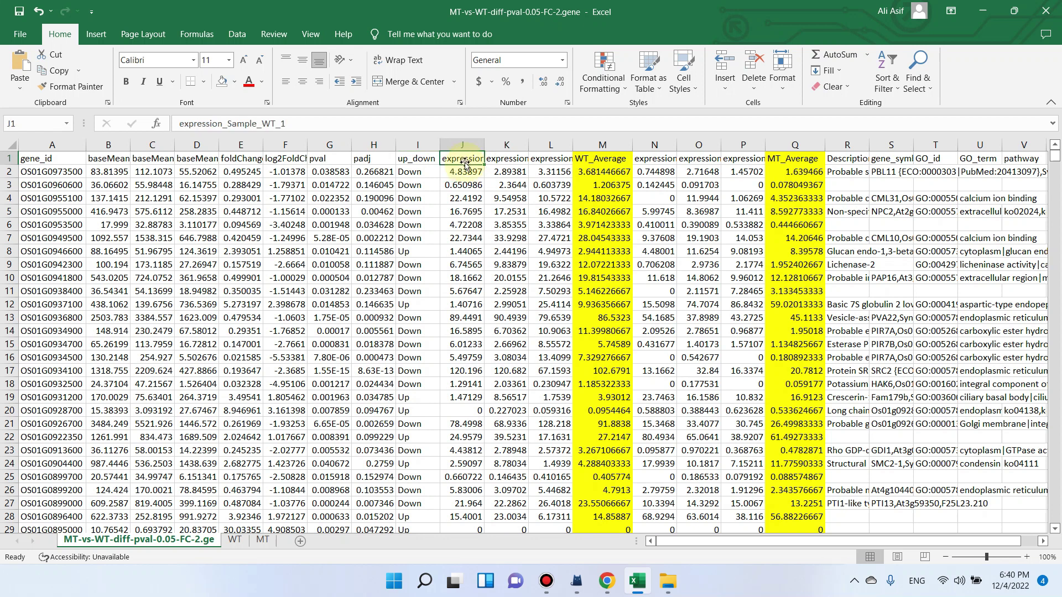
pyautogui.click(507, 159)
pyautogui.click(555, 160)
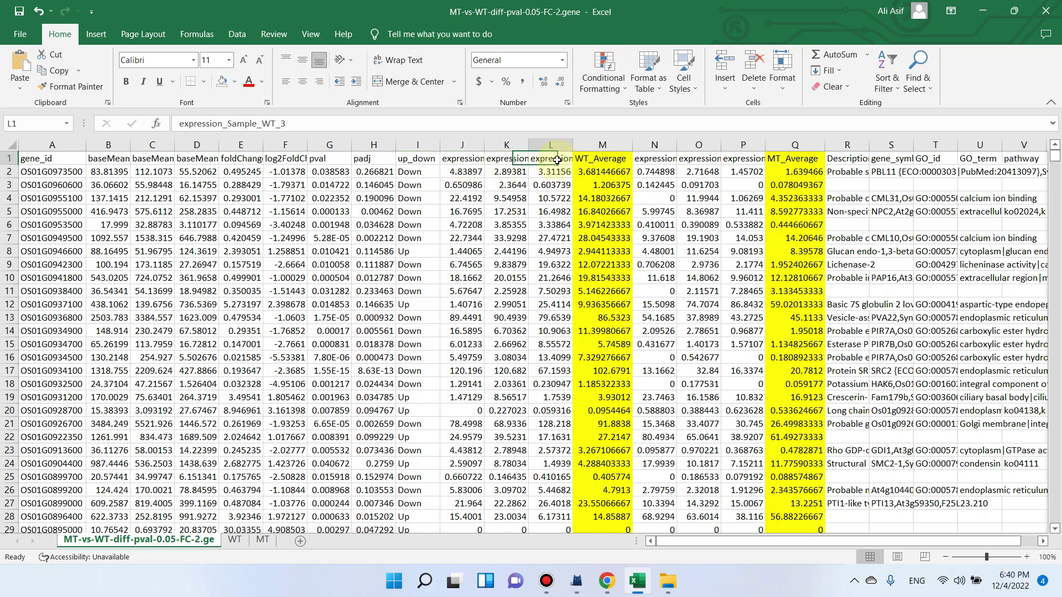
pyautogui.click(612, 159)
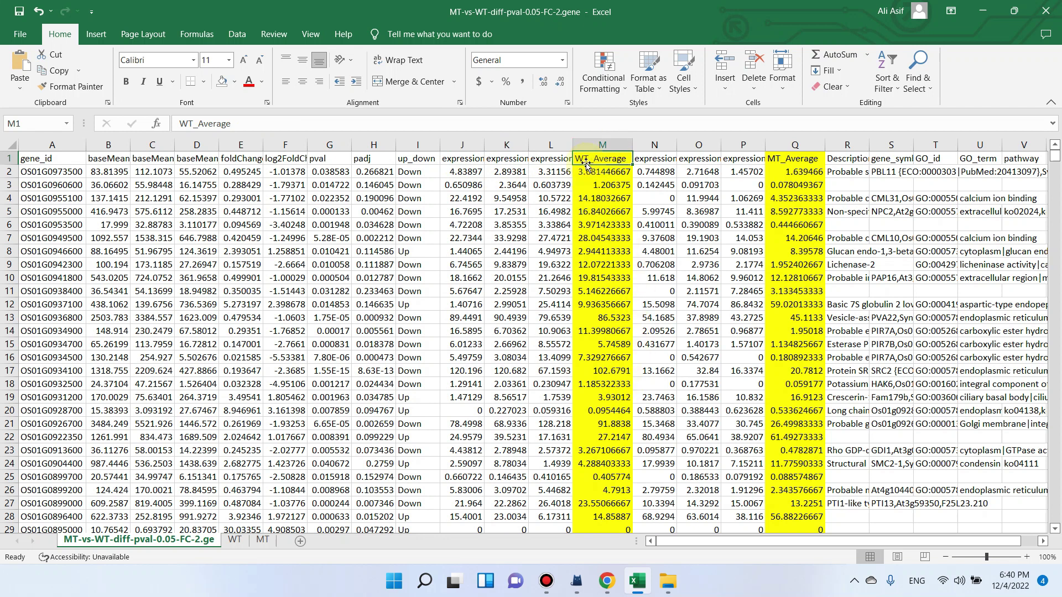
# Select the three MT sample headers N1:P1, then go to the WT sheet.
pyautogui.click(664, 157)
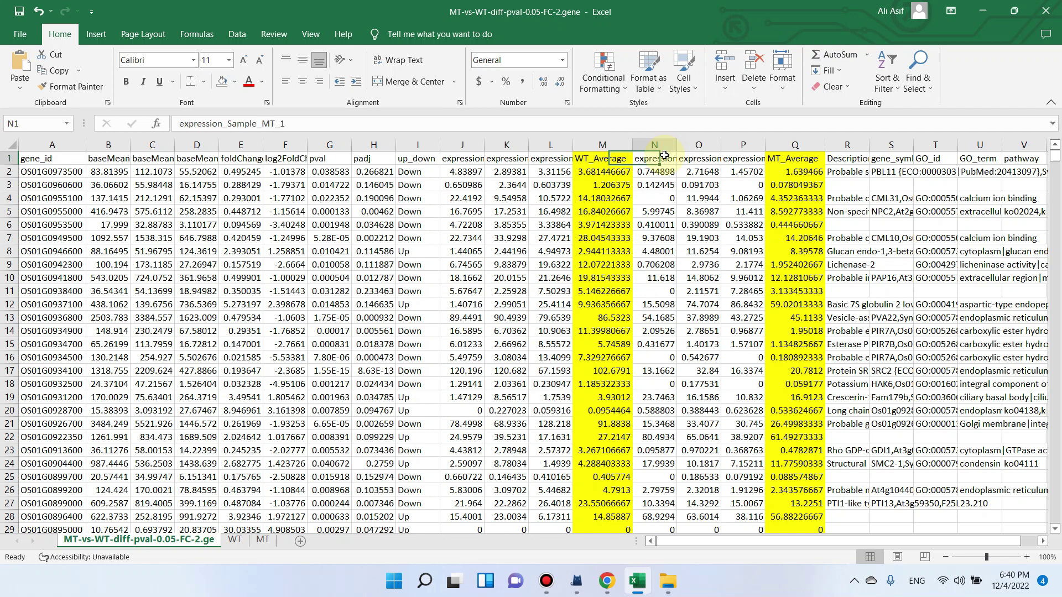
pyautogui.click(698, 157)
pyautogui.click(729, 158)
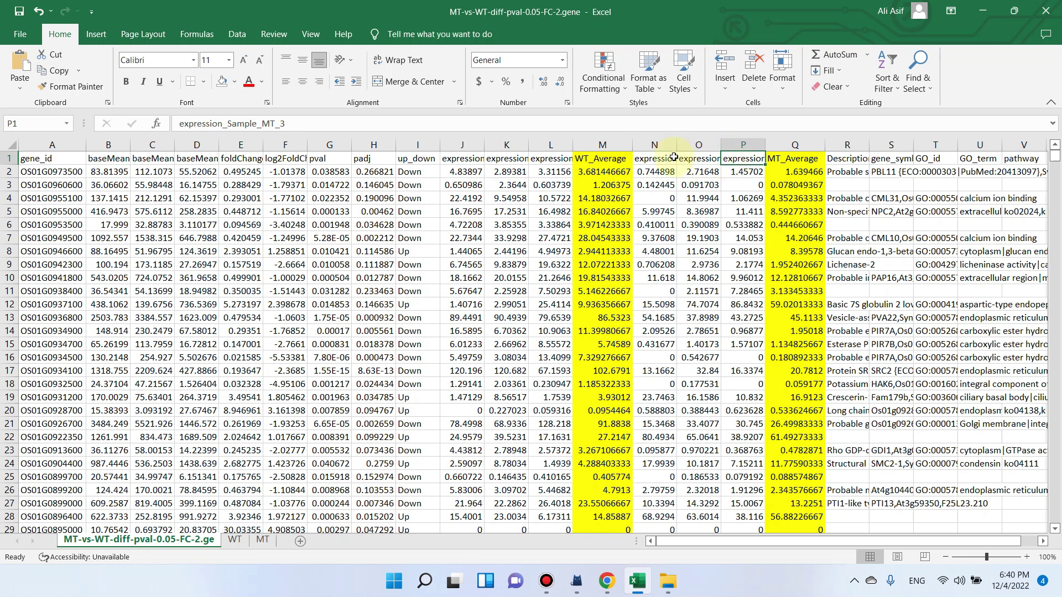
pyautogui.moveTo(661, 157); pyautogui.dragTo(741, 158)
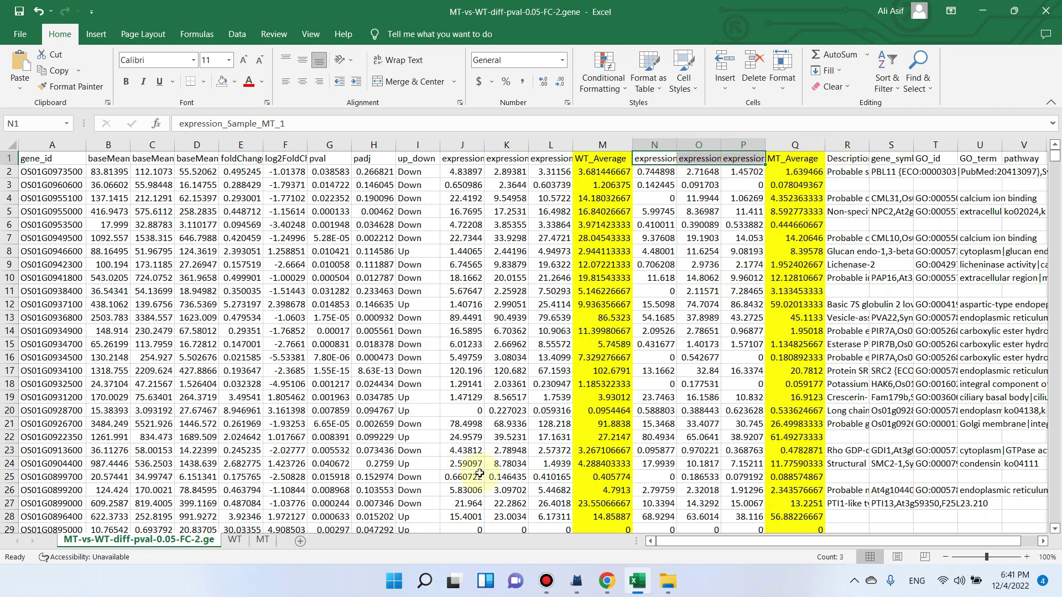
pyautogui.click(244, 544)
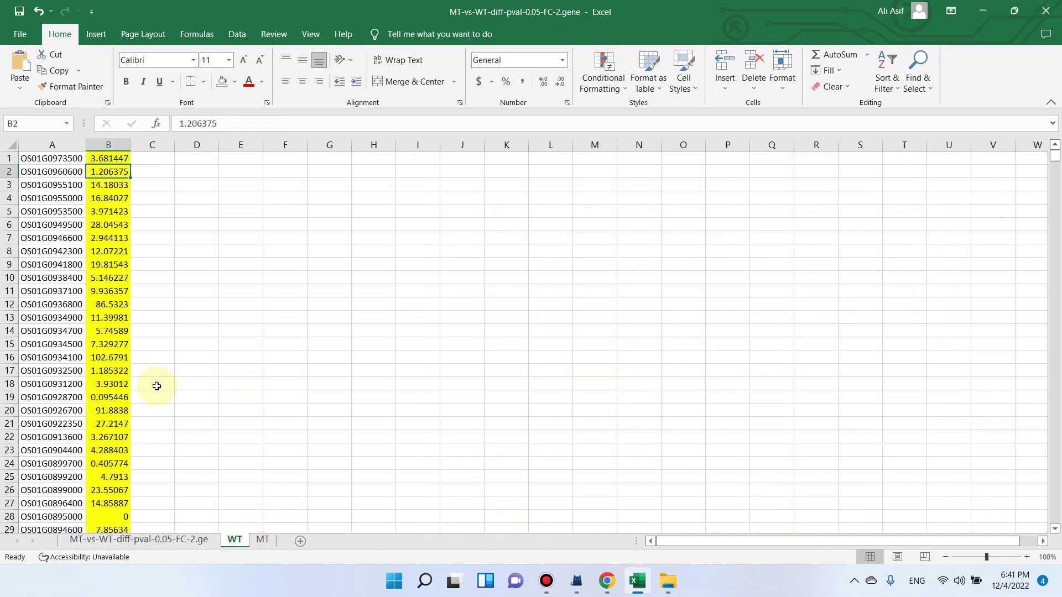
# Check the WT sheet's first gene ID and average, then the WT_Average formula on the data sheet.
pyautogui.click(51, 158)
pyautogui.scroll(-2, 54, 170)
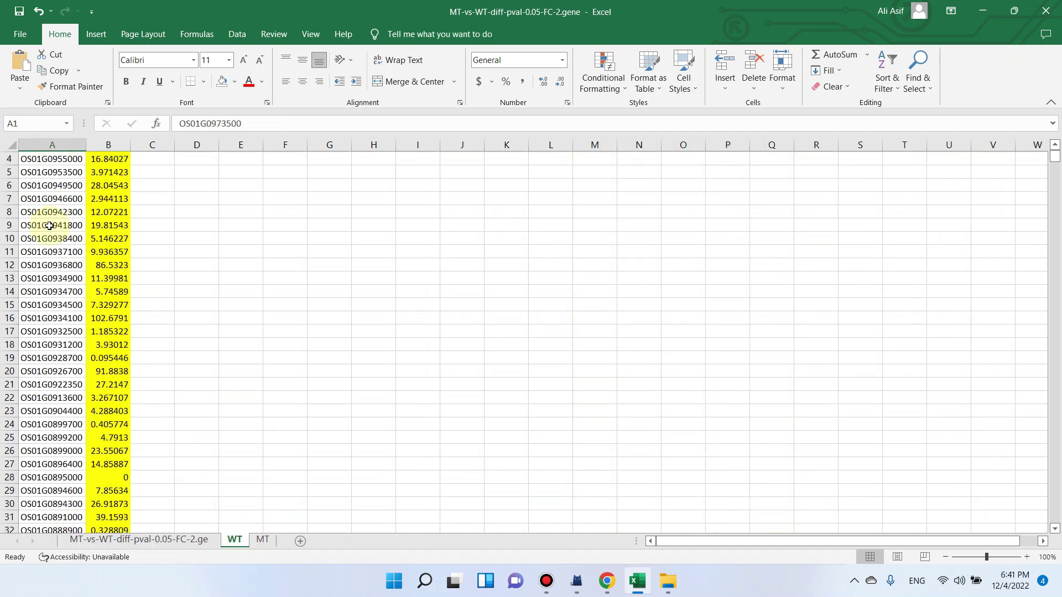
pyautogui.scroll(2, 56, 221)
pyautogui.click(116, 160)
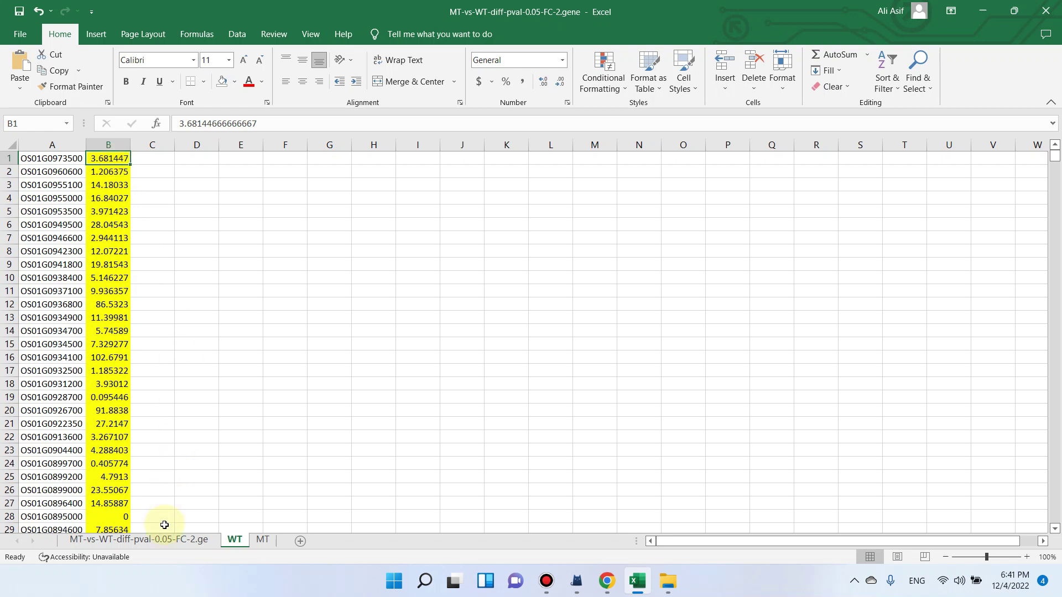
pyautogui.click(171, 545)
pyautogui.press('Left')
pyautogui.press('Down')
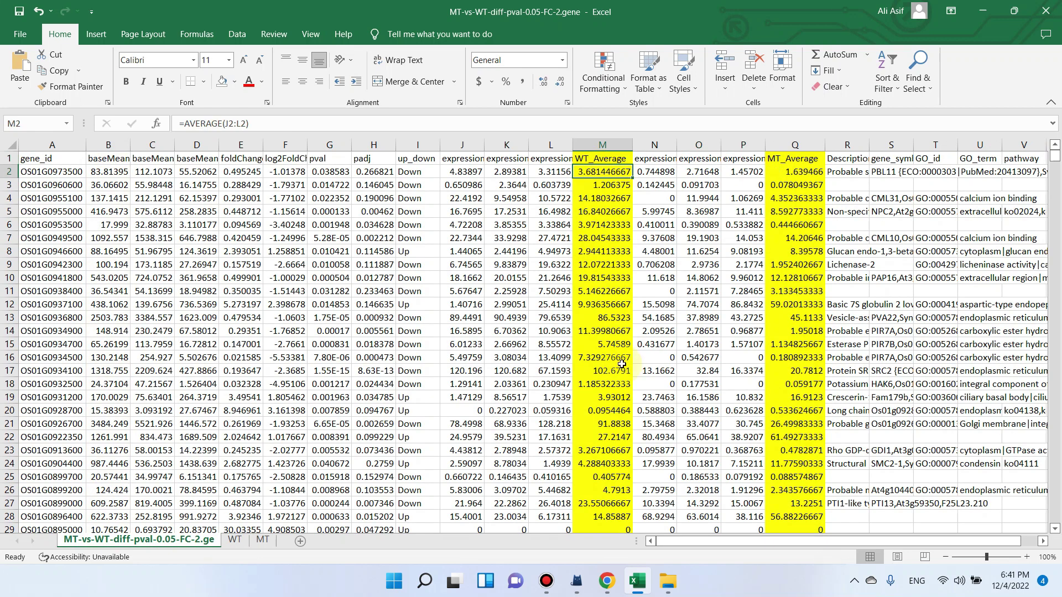
# Open the MT sheet and copy the first gene ID in A1, then cancel the copy.
pyautogui.click(263, 540)
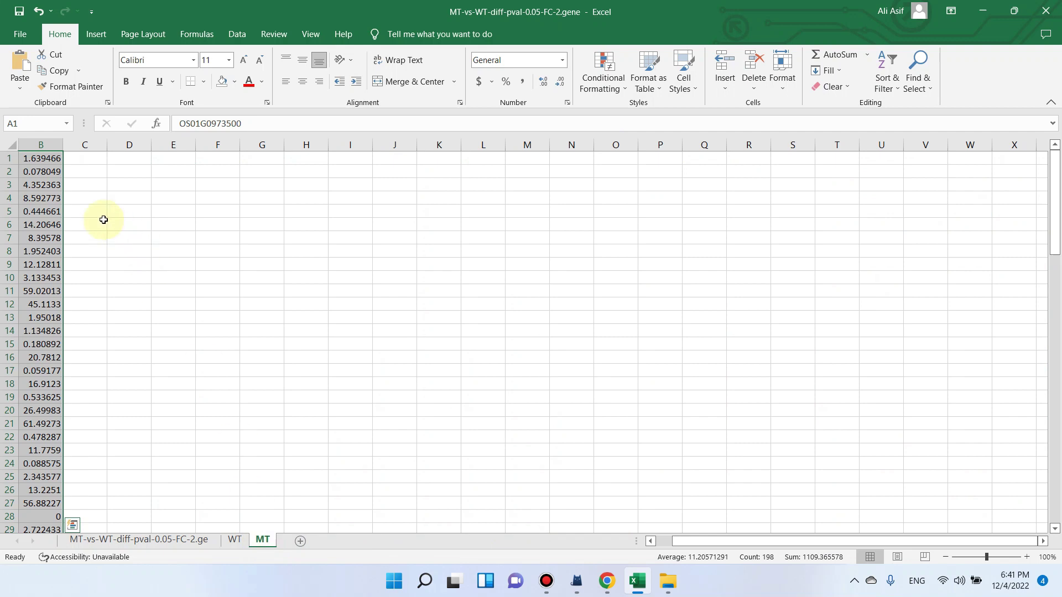
pyautogui.moveTo(748, 545); pyautogui.dragTo(729, 545)
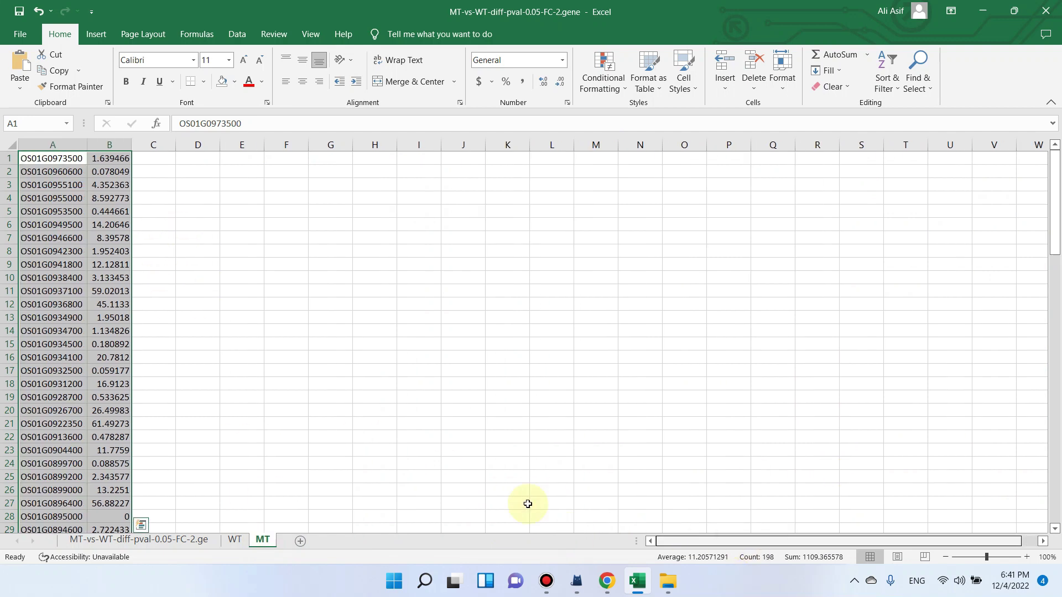
pyautogui.click(55, 161)
pyautogui.hotkey('ctrl', 'c')
pyautogui.press('Escape')
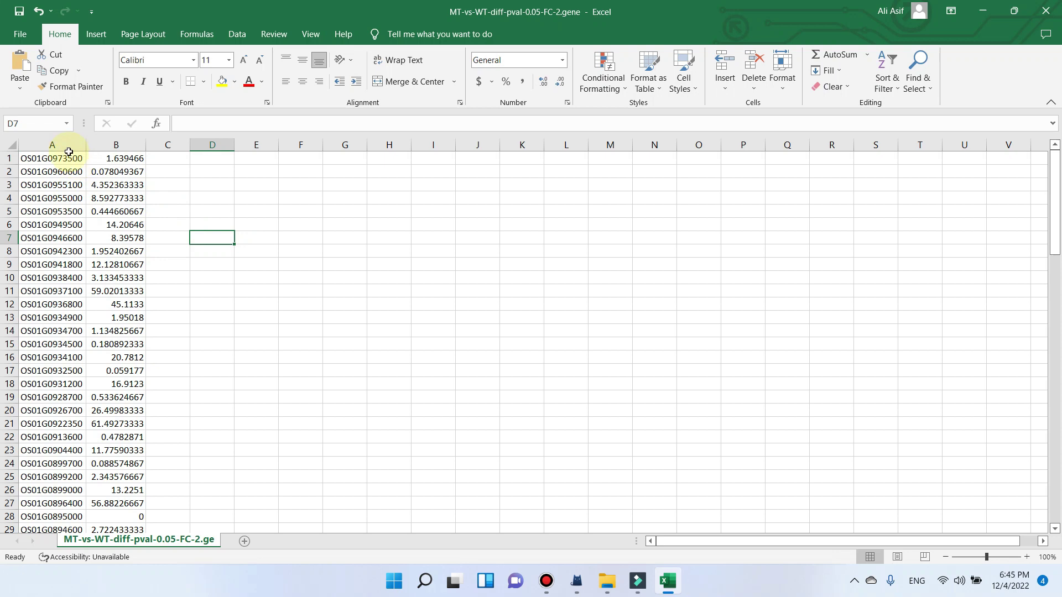
# Run Remove Duplicates on gene ID column A, expanding the selection and unchecking Column B; none found.
pyautogui.click(66, 145)
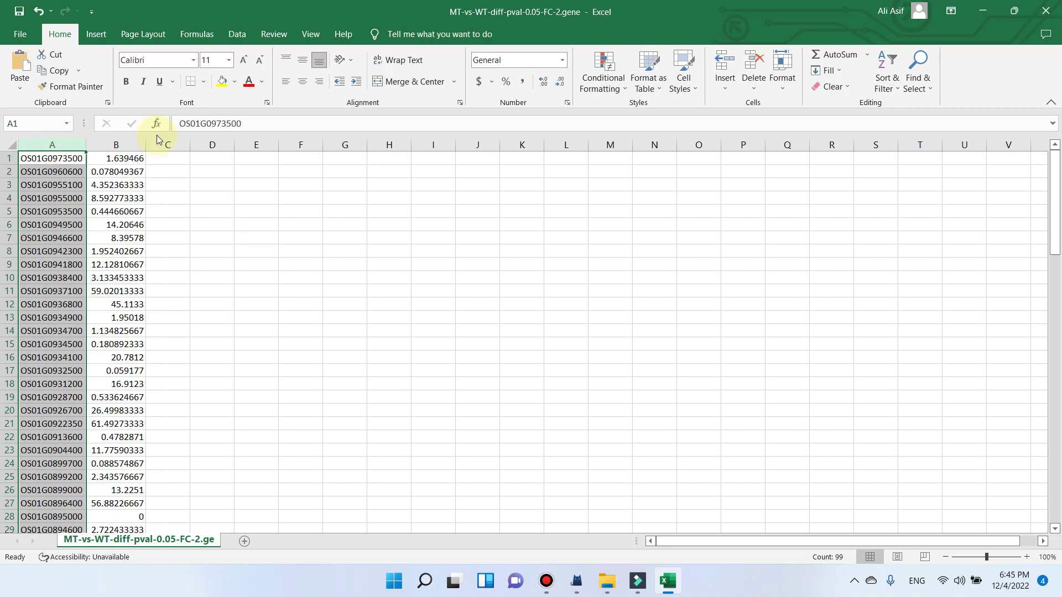
pyautogui.click(447, 34)
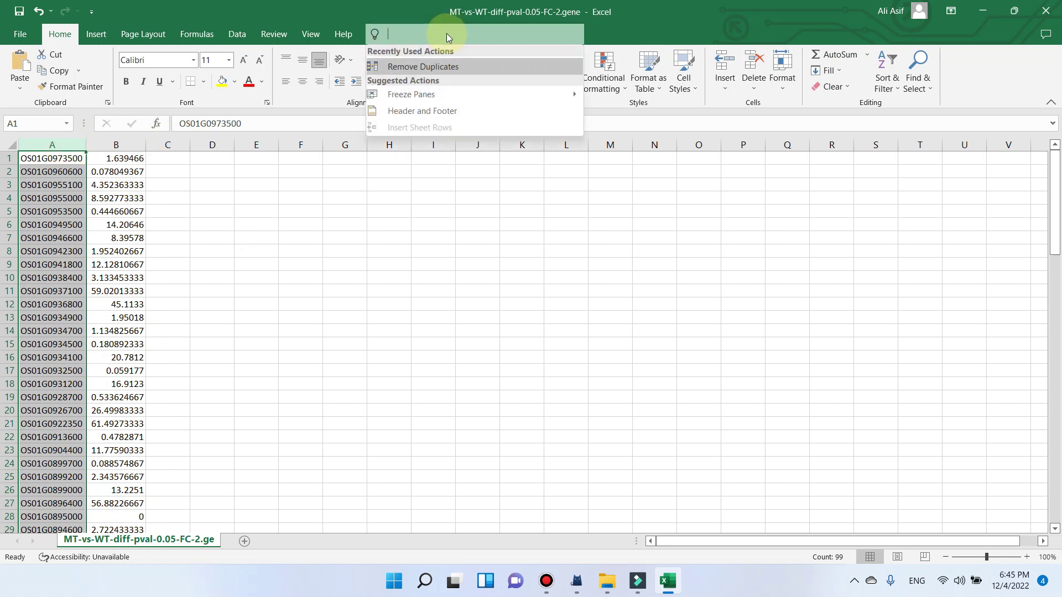
pyautogui.write('re')
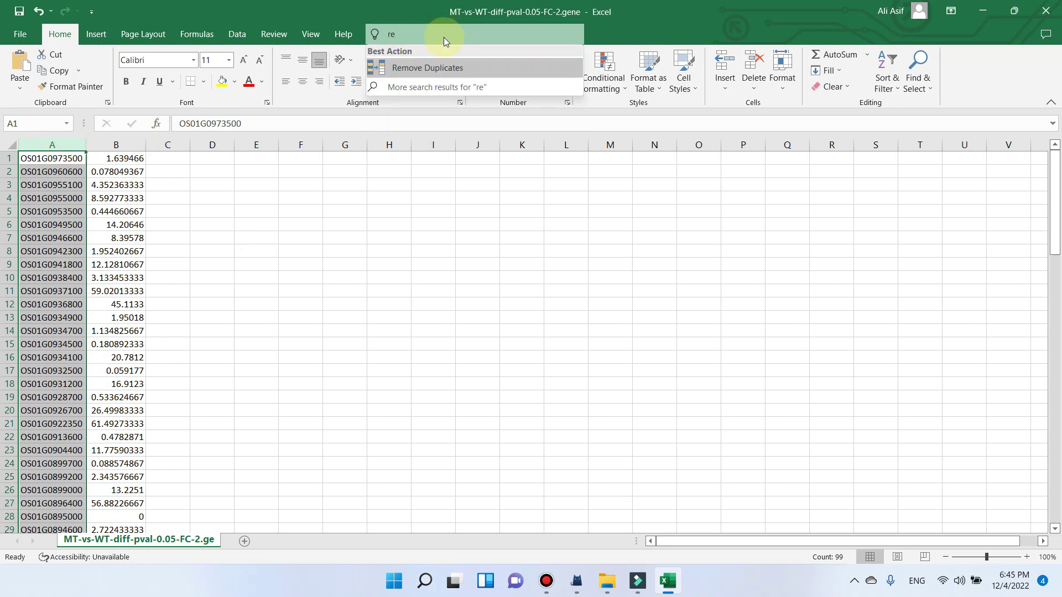
pyautogui.click(479, 66)
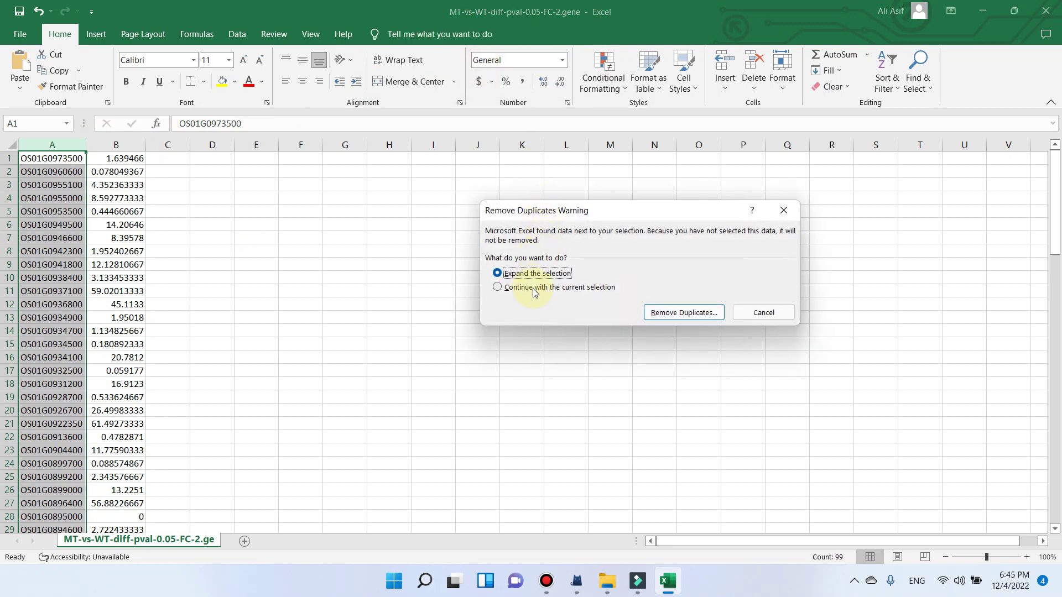
pyautogui.click(685, 313)
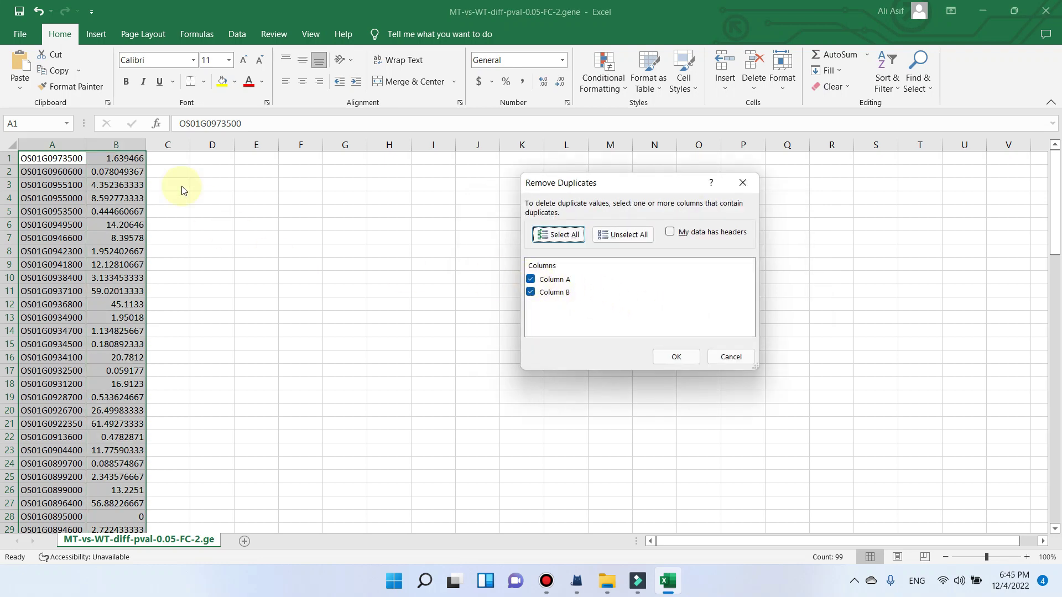
pyautogui.click(541, 293)
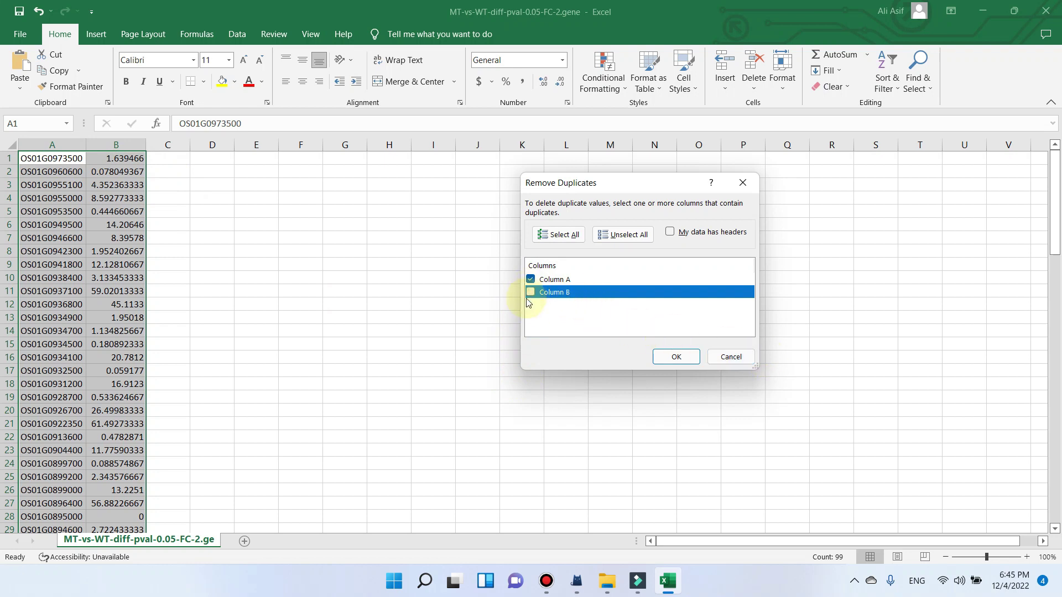
pyautogui.click(678, 358)
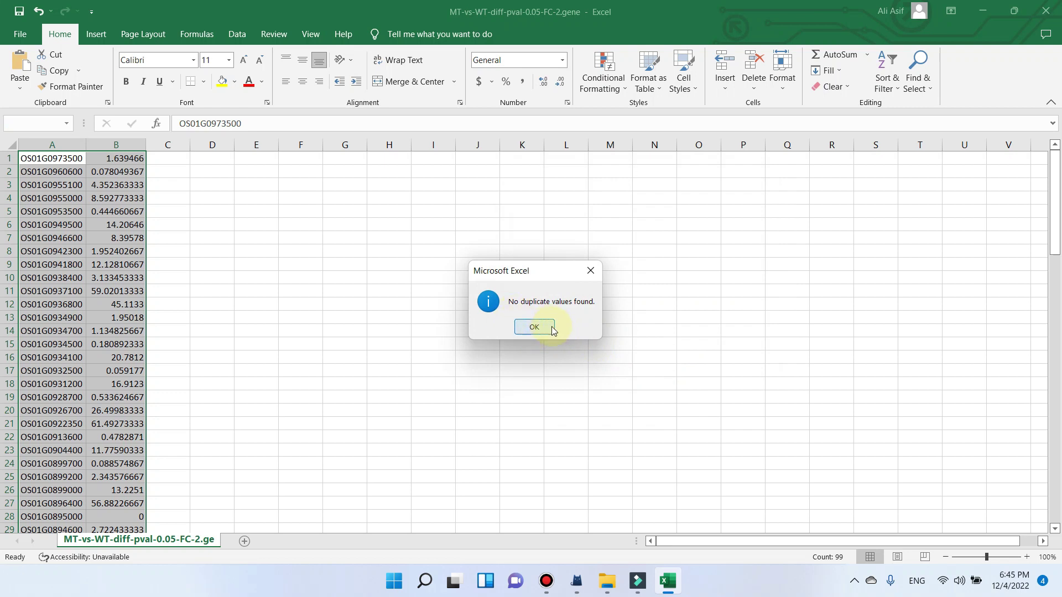
pyautogui.click(534, 327)
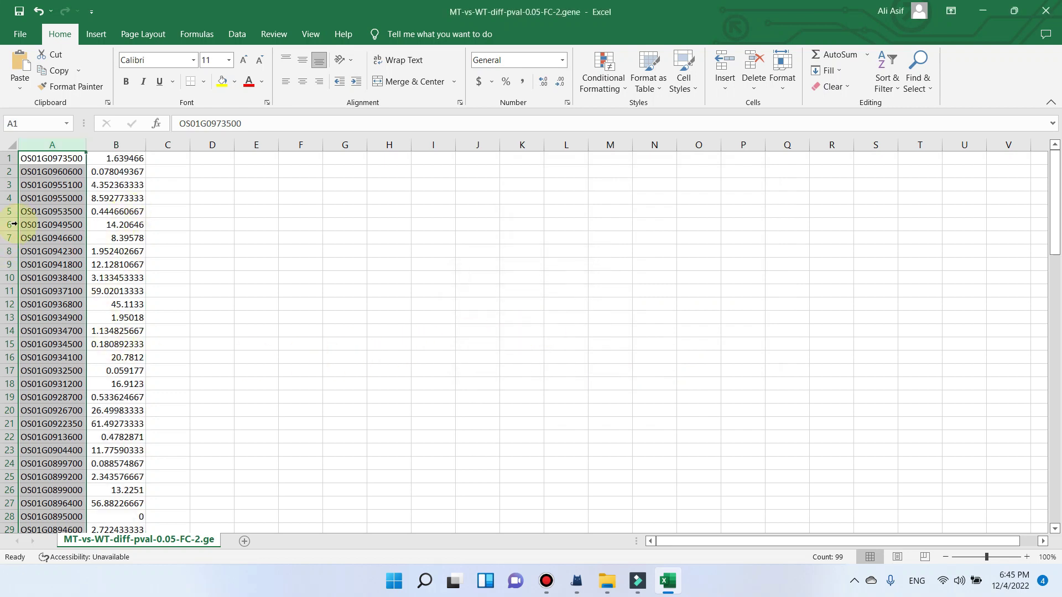